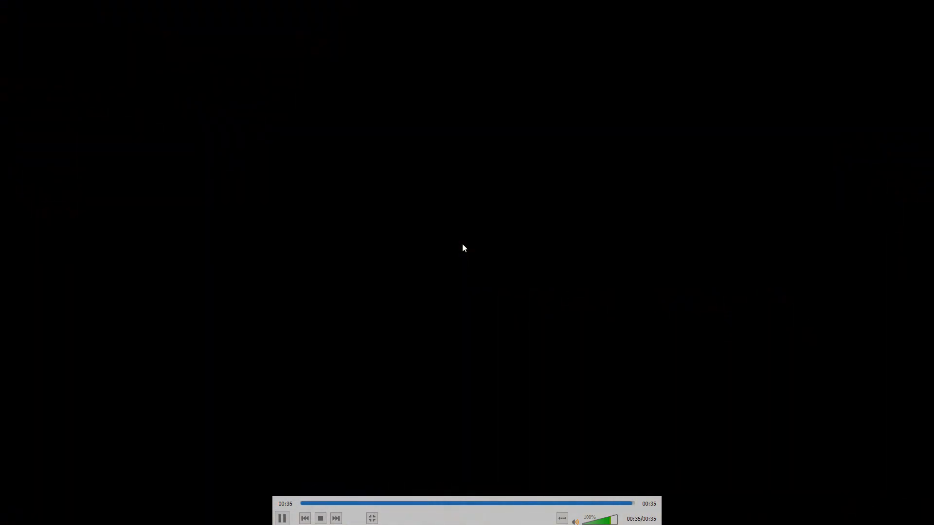
# - Close the temp.MP4 video playback and switch to Blender with the Mustang Burnout Intro scene
pyautogui.doubleClick(466, 242)
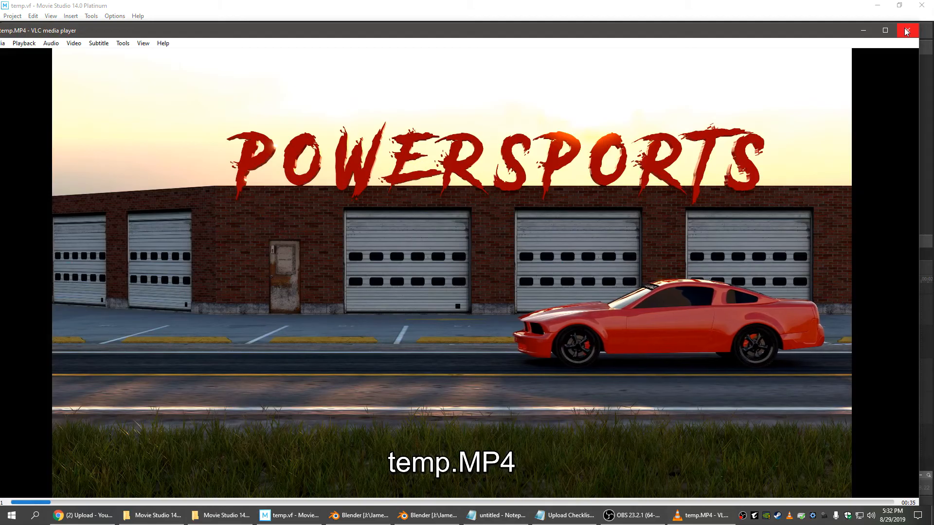
pyautogui.click(907, 30)
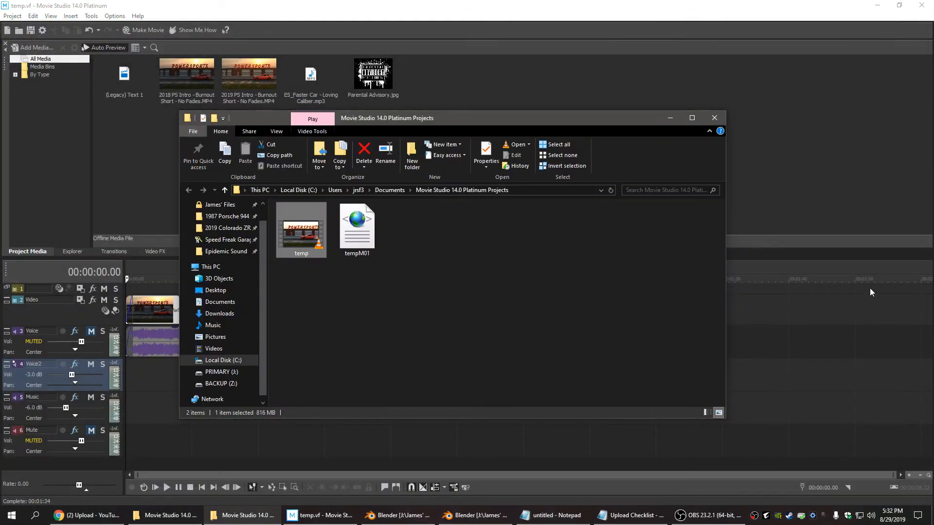
pyautogui.click(399, 515)
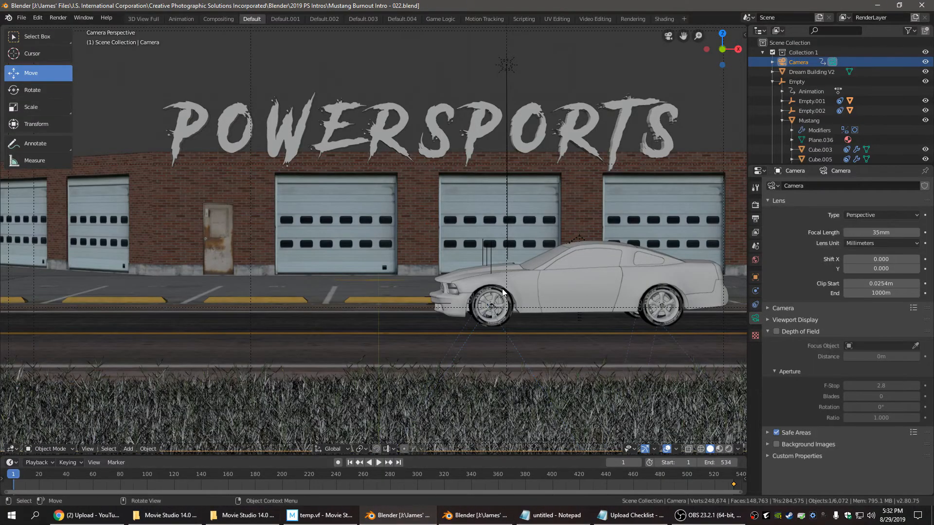
# - Examine the scene's layout of building, road, car and grass, through the camera and from outside it
pyautogui.scroll(-3, 420, 229)
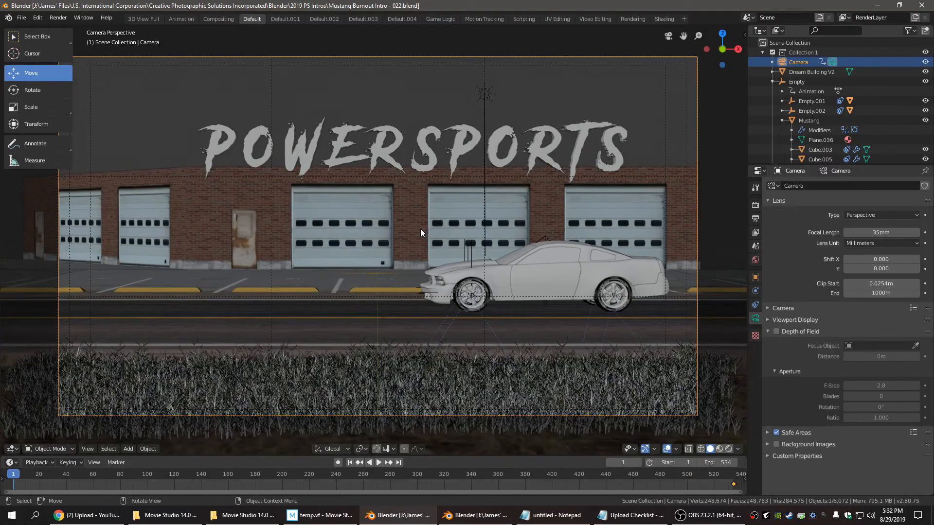
pyautogui.scroll(2, 420, 229)
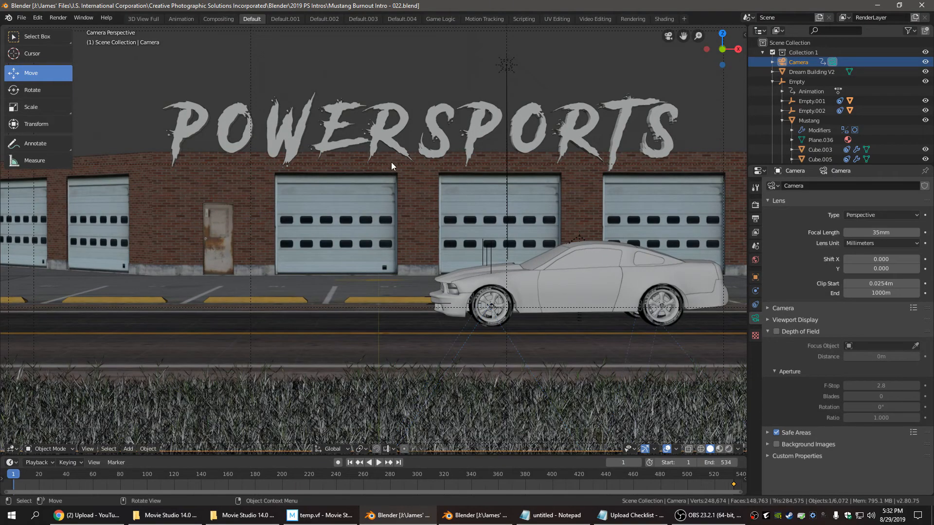
pyautogui.scroll(-3, 395, 175)
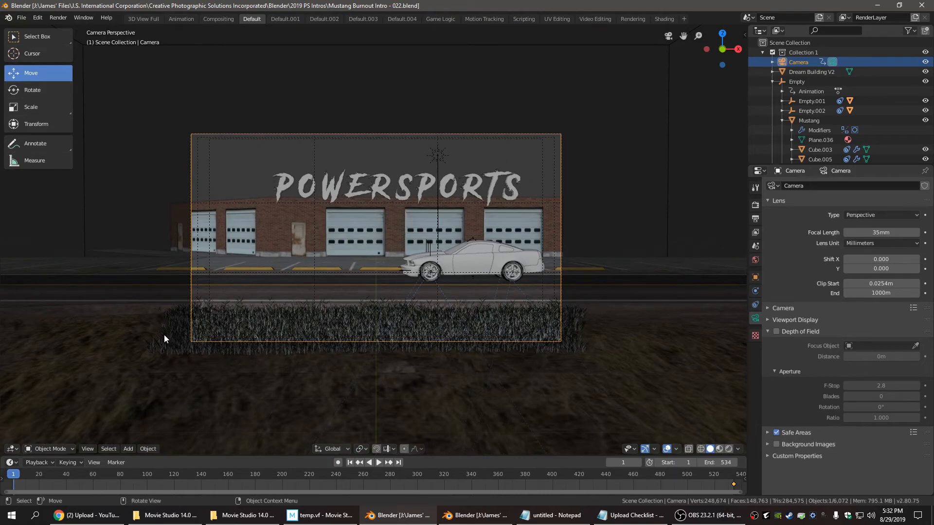
pyautogui.scroll(4, 390, 321)
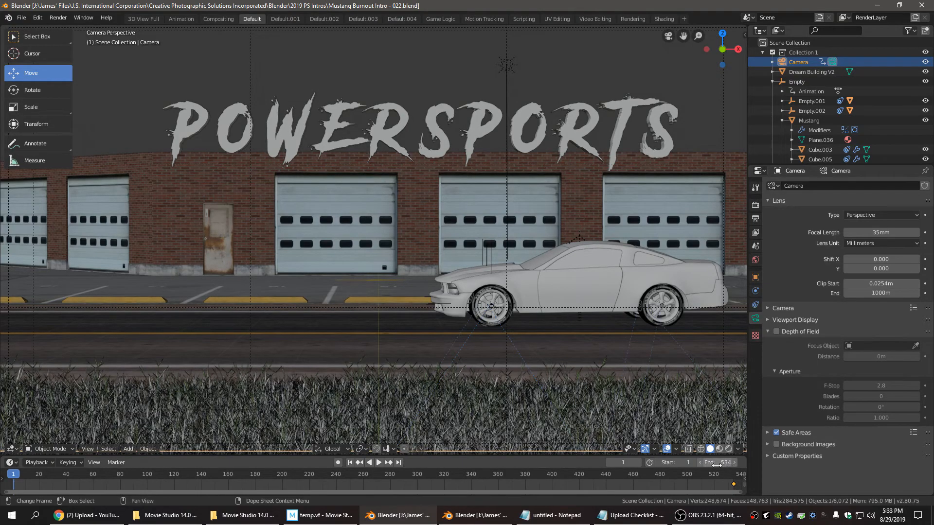
pyautogui.scroll(-3, 354, 285)
pyautogui.scroll(1, 358, 266)
pyautogui.moveTo(358, 267); pyautogui.dragTo(357, 286, button='middle')
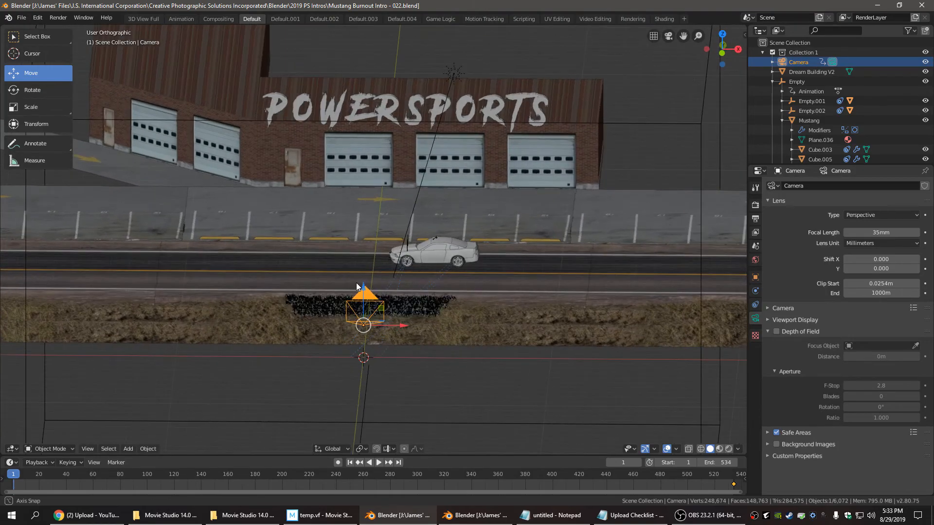
pyautogui.moveTo(258, 221); pyautogui.dragTo(477, 282, button='middle')
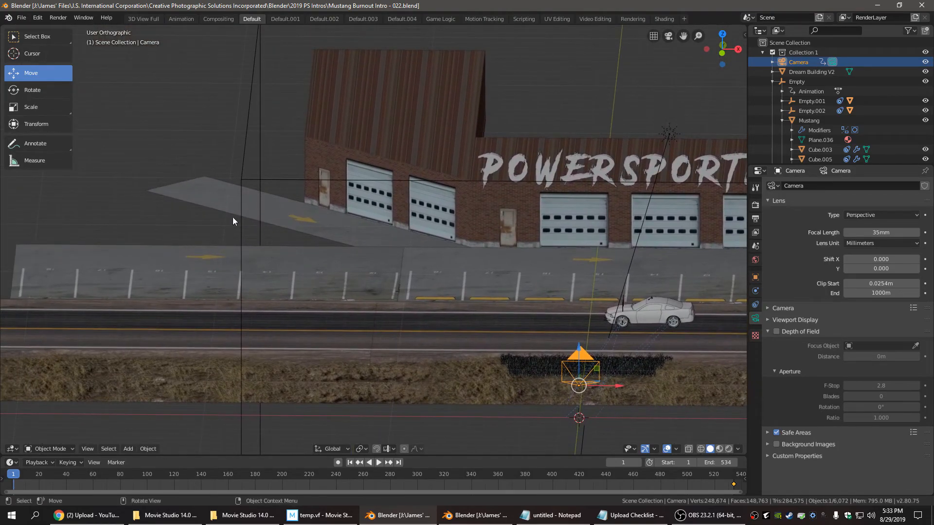
pyautogui.keyDown('shift'); pyautogui.moveTo(494, 303); pyautogui.dragTo(385, 298, button='middle'); pyautogui.keyUp('shift')
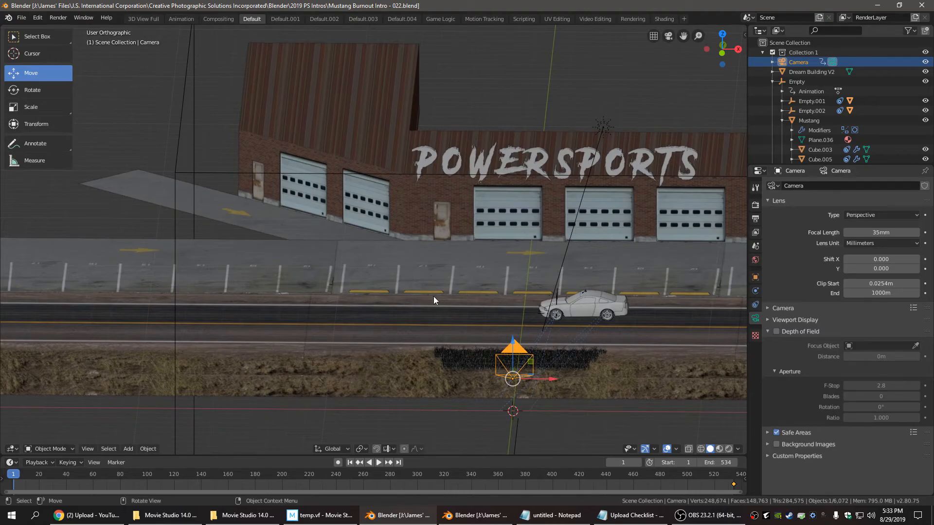
pyautogui.moveTo(394, 310); pyautogui.dragTo(305, 290, button='middle')
pyautogui.moveTo(396, 307); pyautogui.dragTo(339, 266, button='middle')
# - Select the Mustang's front bumper and switch its Subsurf modifier's viewport display on and off for comparison
pyautogui.scroll(9, 480, 277)
pyautogui.scroll(4, 370, 278)
pyautogui.scroll(-3, 363, 290)
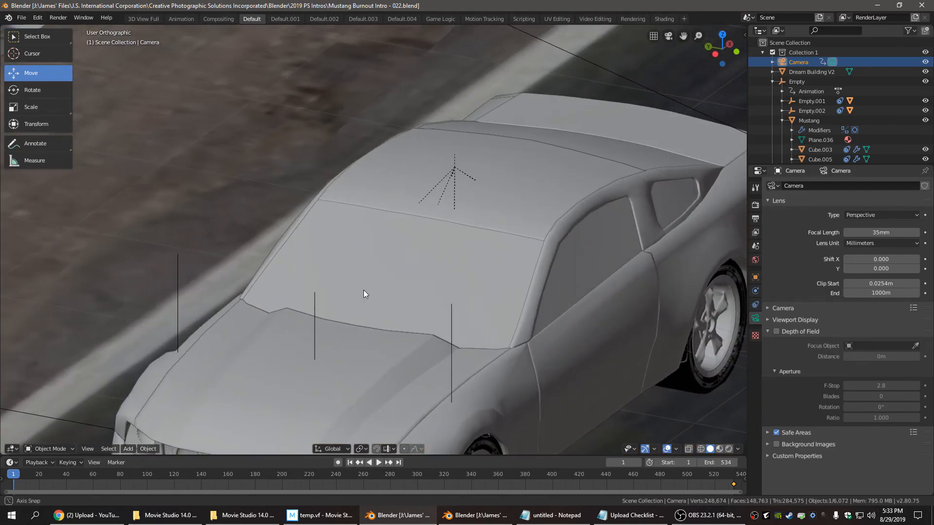
pyautogui.moveTo(404, 320)
pyautogui.mouseDown(button='middle')
pyautogui.moveTo(258, 208)
pyautogui.moveTo(355, 304)
pyautogui.moveTo(352, 294)
pyautogui.moveTo(389, 346)
pyautogui.moveTo(401, 291)
pyautogui.moveTo(442, 274)
pyautogui.moveTo(389, 313)
pyautogui.mouseUp(button='middle')
pyautogui.scroll(2, 453, 311)
pyautogui.moveTo(465, 308)
pyautogui.keyDown('shift'); pyautogui.mouseDown(button='middle')
pyautogui.moveTo(424, 323)
pyautogui.moveTo(459, 303)
pyautogui.mouseUp(button='middle'); pyautogui.keyUp('shift')
pyautogui.scroll(-1, 437, 317)
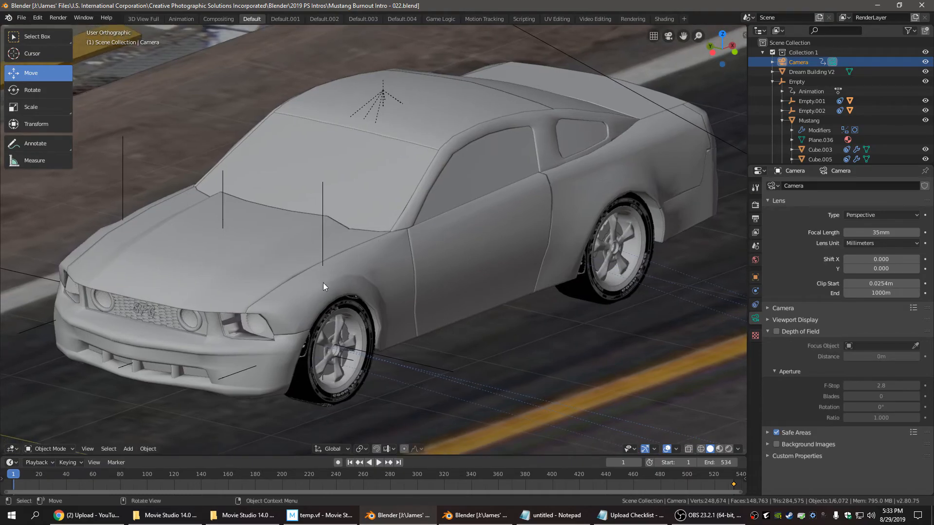
pyautogui.click(268, 366)
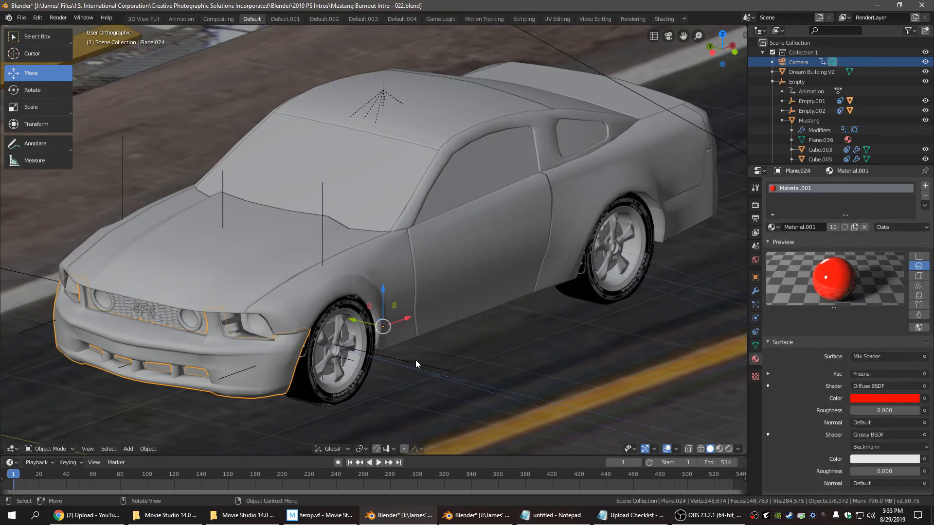
pyautogui.click(755, 291)
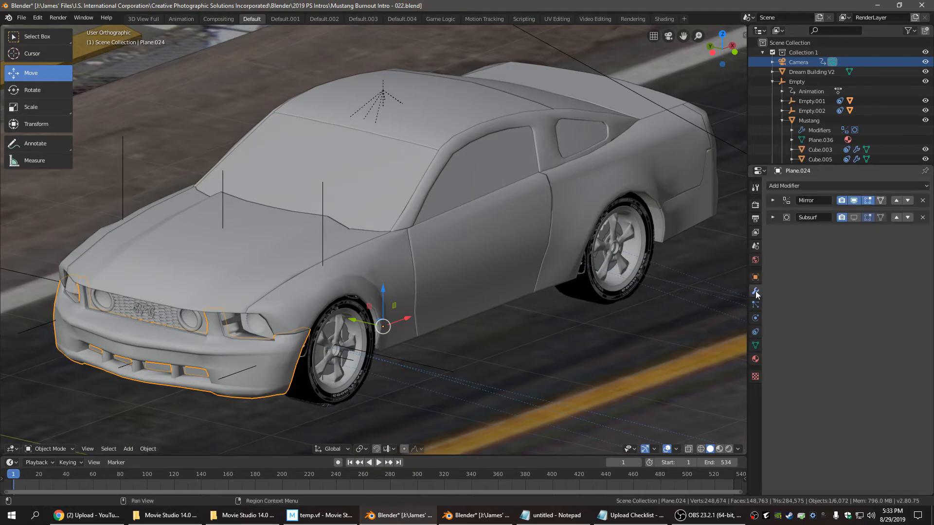
pyautogui.click(855, 217)
pyautogui.click(854, 218)
pyautogui.moveTo(342, 364); pyautogui.dragTo(352, 360, button='middle')
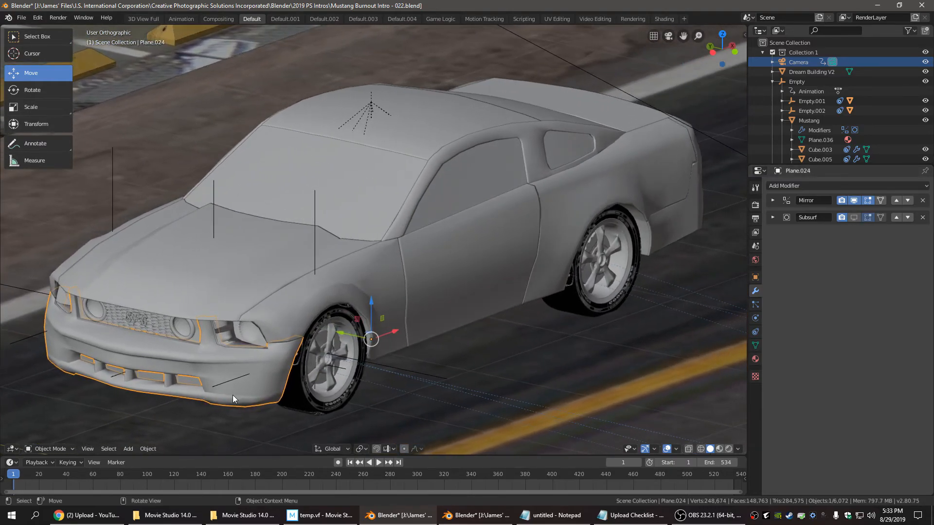
# - Edit the bumper mesh by moving the long face below the grille down and out towards the lower air intakes
pyautogui.press('Tab')
pyautogui.moveTo(236, 368); pyautogui.dragTo(696, 301, button='middle')
pyautogui.moveTo(175, 354); pyautogui.dragTo(590, 319, button='middle')
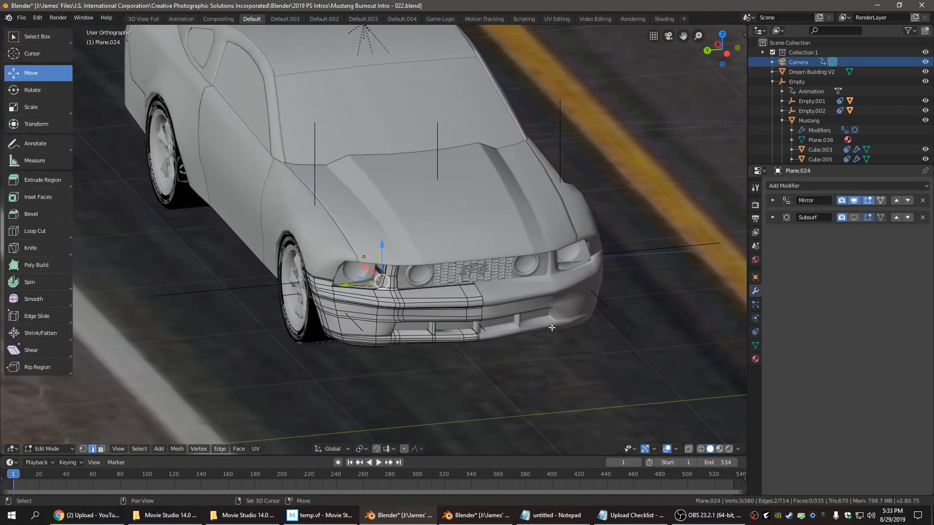
pyautogui.scroll(4, 559, 333)
pyautogui.keyDown('shift'); pyautogui.moveTo(529, 346); pyautogui.dragTo(419, 249, button='middle'); pyautogui.keyUp('shift')
pyautogui.scroll(3, 420, 255)
pyautogui.scroll(-3, 420, 256)
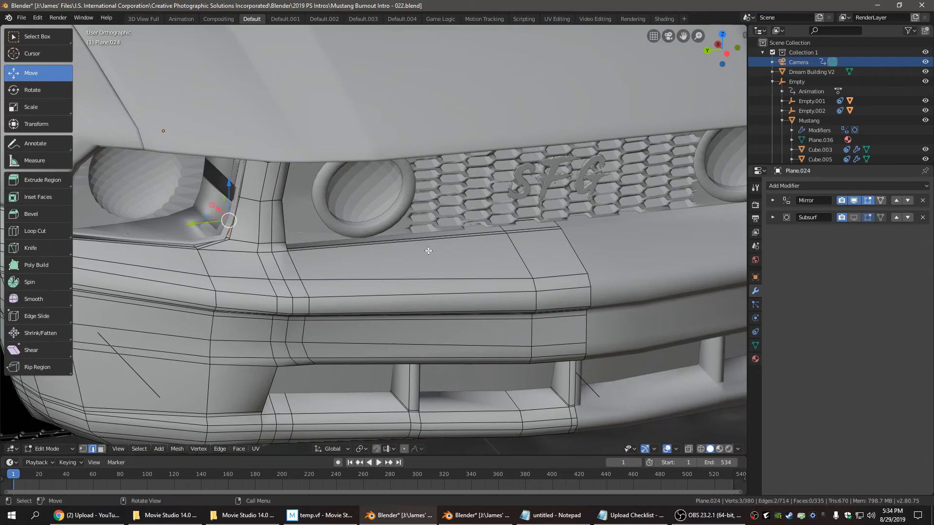
pyautogui.click(425, 315)
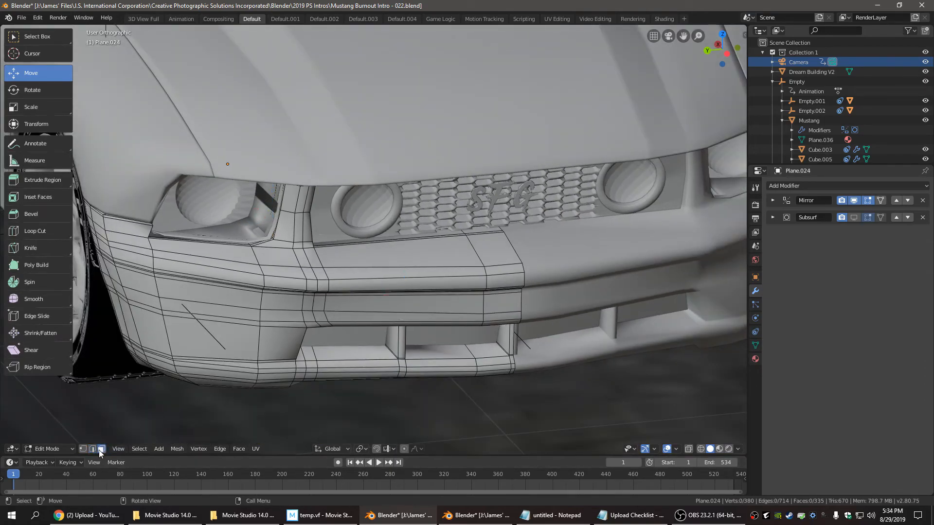
pyautogui.click(404, 302)
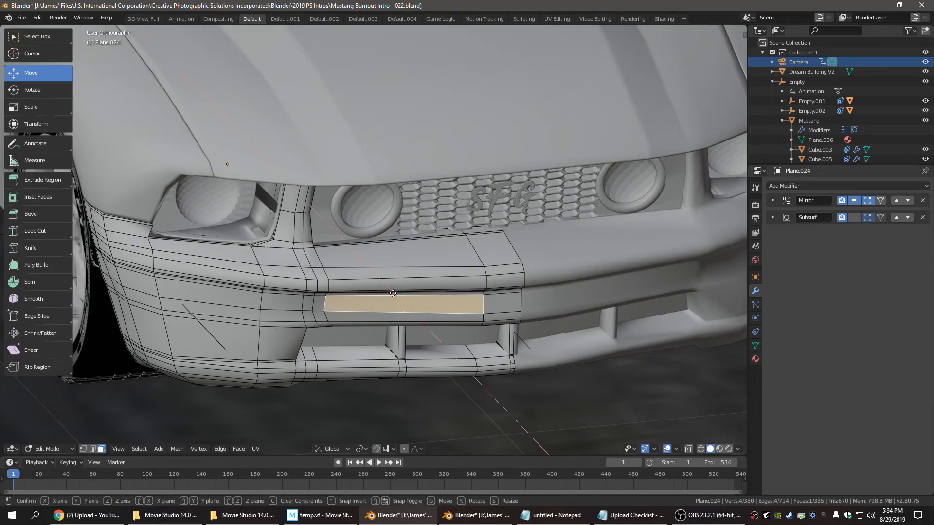
pyautogui.press('e')
pyautogui.click(415, 333)
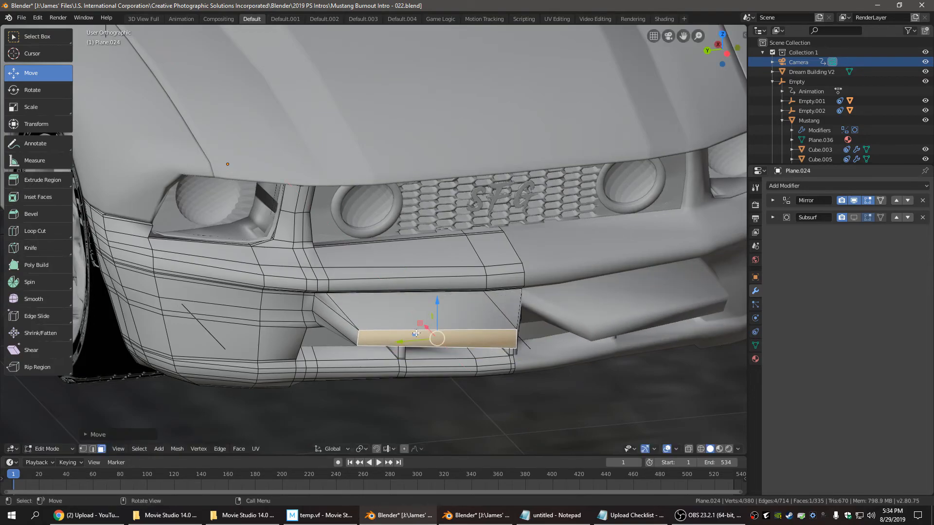
pyautogui.moveTo(396, 344); pyautogui.dragTo(357, 355)
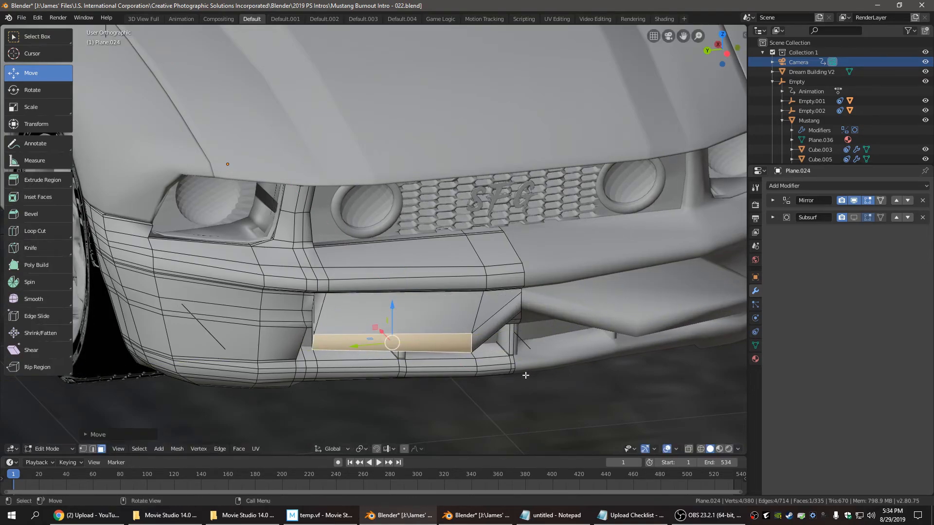
pyautogui.press('Tab')
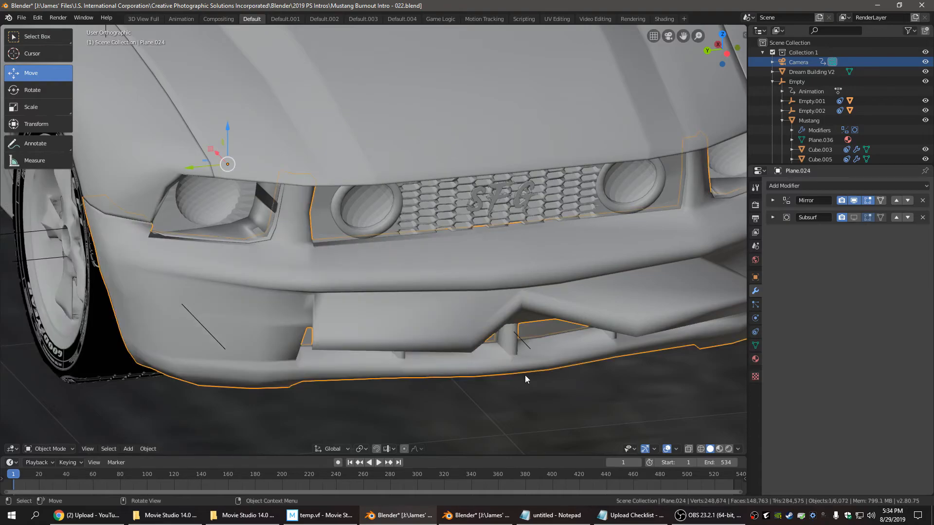
# - Toggle the Subsurf modifier's viewport display repeatedly to compare the deformed bumper with and without smoothing
pyautogui.click(853, 218)
pyautogui.click(854, 218)
pyautogui.click(853, 218)
pyautogui.click(854, 217)
pyautogui.click(853, 218)
pyautogui.click(853, 218)
# - Undo the bumper face moves and return to Object Mode
pyautogui.hotkey('ctrl', 'z')
pyautogui.hotkey('ctrl', 'z')
pyautogui.hotkey('ctrl', 'z')
pyautogui.hotkey('ctrl', 'z')
pyautogui.hotkey('ctrl', 'z')
pyautogui.hotkey('ctrl', 'z')
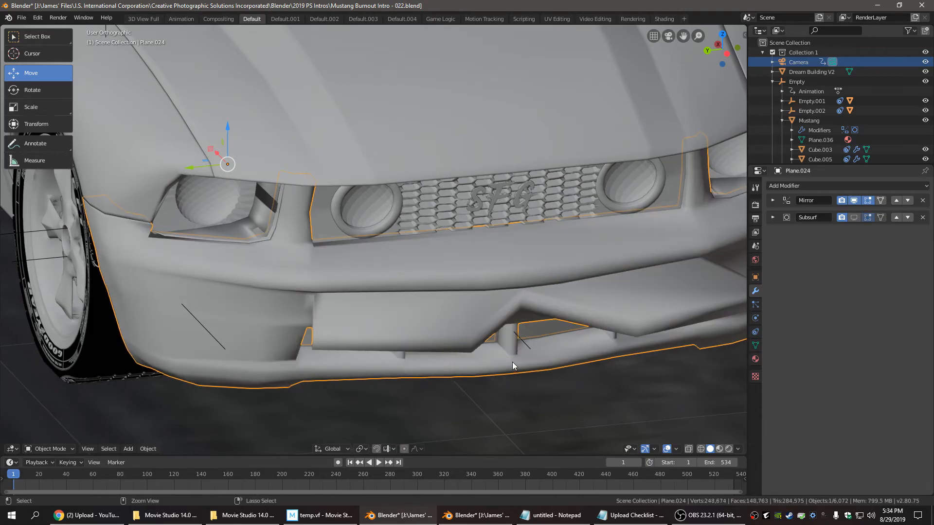
pyautogui.press('Tab')
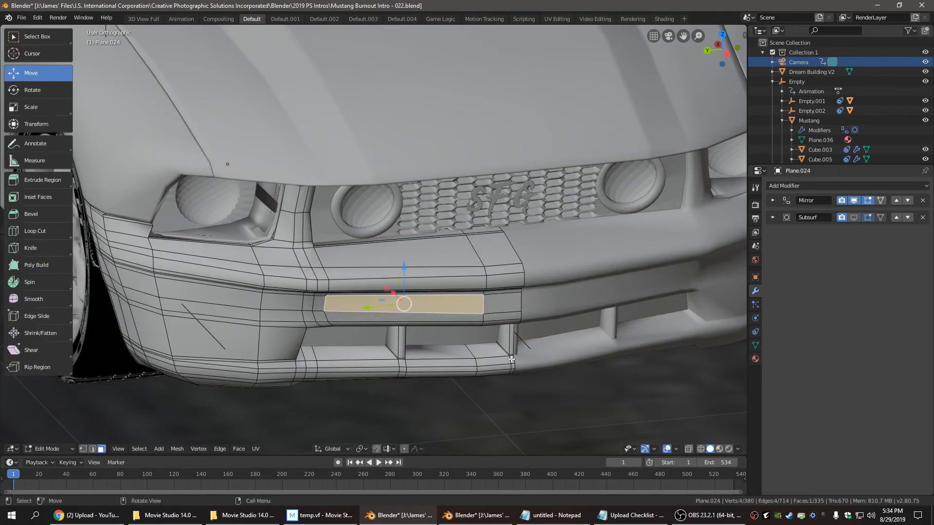
pyautogui.hotkey('ctrl', 'z')
pyautogui.scroll(-6, 512, 359)
pyautogui.press('Tab')
# - View the car and road from directly above in perspective
pyautogui.moveTo(512, 359); pyautogui.dragTo(290, 361, button='middle')
pyautogui.scroll(-4, 484, 332)
pyautogui.scroll(-6, 397, 328)
pyautogui.moveTo(397, 329); pyautogui.dragTo(386, 282, button='middle')
pyautogui.keyDown('shift'); pyautogui.moveTo(496, 282); pyautogui.dragTo(445, 285, button='middle'); pyautogui.keyUp('shift')
pyautogui.scroll(-7, 395, 314)
pyautogui.scroll(6, 435, 323)
pyautogui.scroll(3, 433, 322)
pyautogui.press('KP_7')
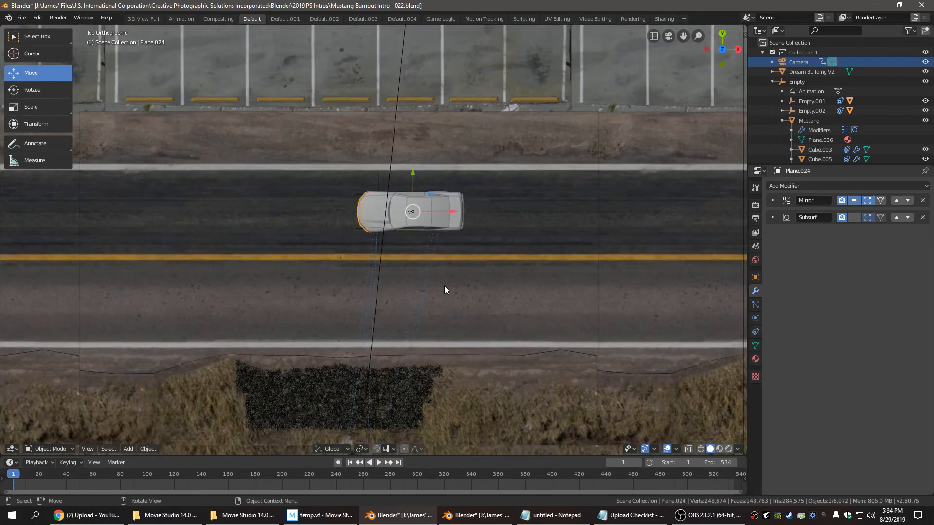
pyautogui.press('KP_5')
pyautogui.press('KP_5')
pyautogui.press('KP_5')
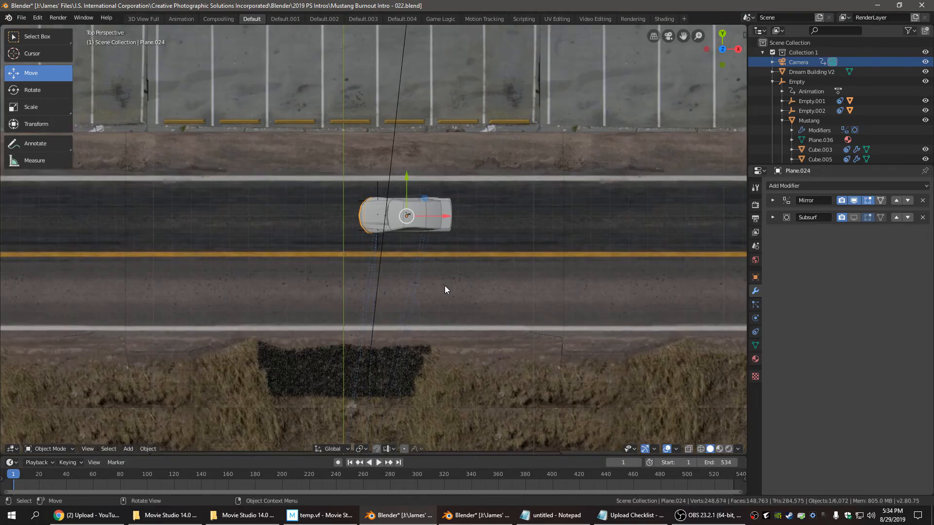
pyautogui.keyDown('shift'); pyautogui.moveTo(444, 288); pyautogui.dragTo(508, 319, button='middle'); pyautogui.keyUp('shift')
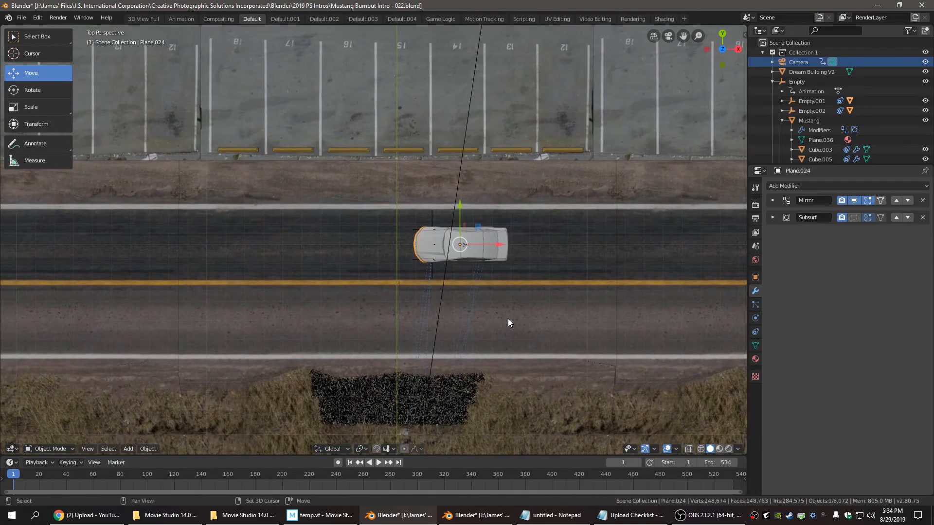
# - Play the burnout animation from the start and stop it at frame 310
pyautogui.click(379, 462)
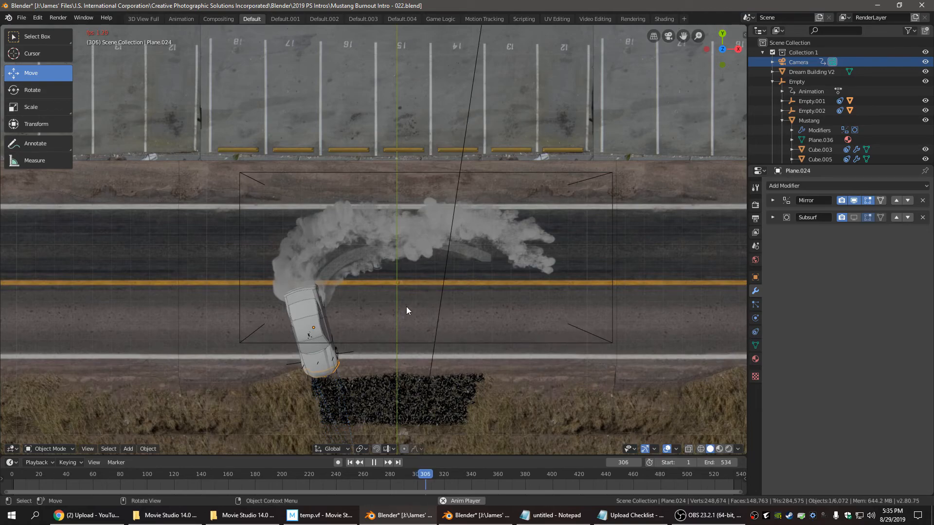
pyautogui.moveTo(399, 437); pyautogui.dragTo(377, 461, button='middle')
pyautogui.click(378, 461)
# - Examine the car, tire smoke, skid marks, grass patch and camera from different angles around the scene
pyautogui.scroll(-5, 445, 262)
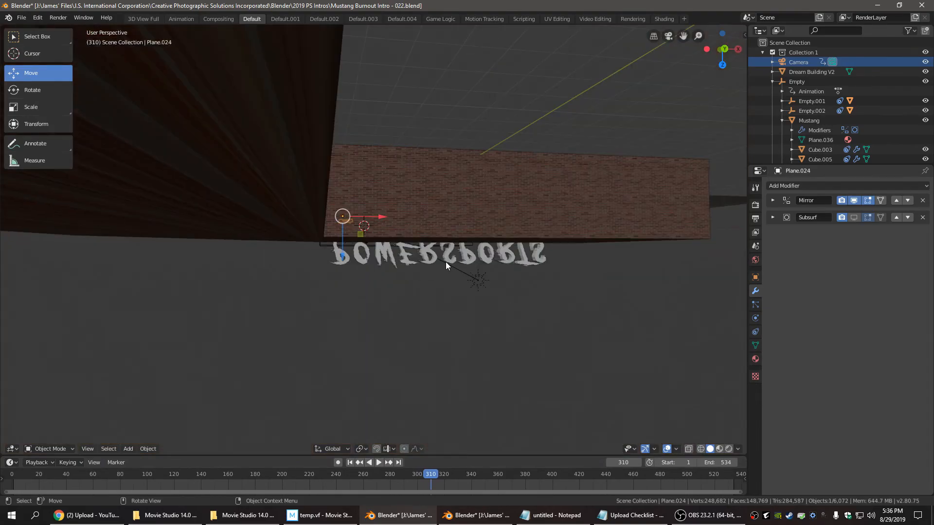
pyautogui.moveTo(445, 258); pyautogui.dragTo(319, 310, button='middle')
pyautogui.scroll(4, 440, 272)
pyautogui.scroll(3, 322, 311)
pyautogui.scroll(-5, 331, 314)
pyautogui.keyDown('shift'); pyautogui.moveTo(467, 345); pyautogui.dragTo(466, 259, button='middle'); pyautogui.keyUp('shift')
pyautogui.scroll(4, 381, 257)
pyautogui.rightClick(498, 258)
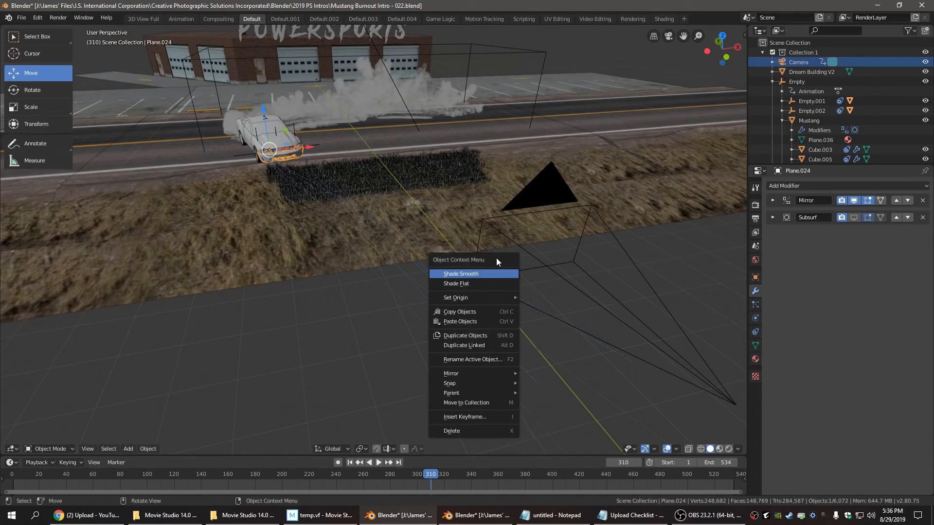
pyautogui.scroll(-3, 391, 214)
pyautogui.keyDown('shift'); pyautogui.moveTo(390, 213); pyautogui.dragTo(438, 218, button='middle'); pyautogui.keyUp('shift')
pyautogui.scroll(5, 398, 288)
pyautogui.scroll(-4, 439, 218)
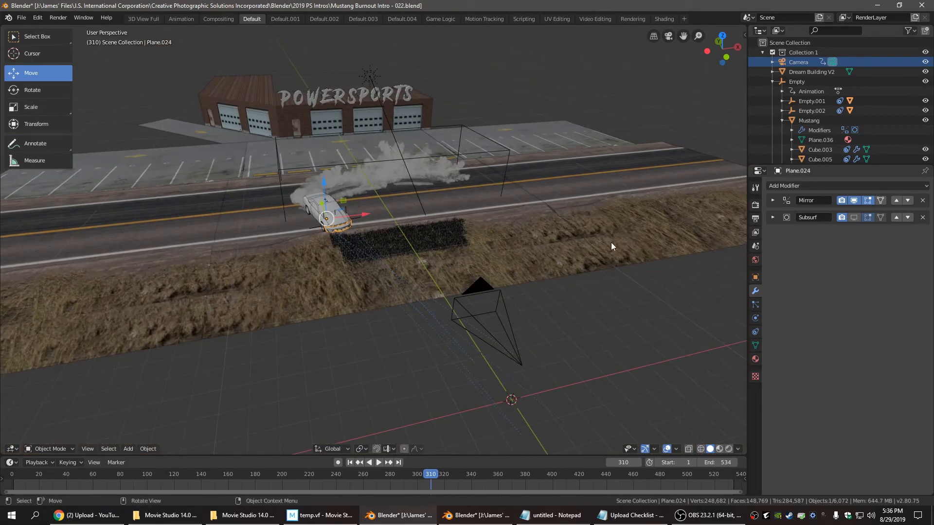
pyautogui.keyDown('shift'); pyautogui.moveTo(445, 188); pyautogui.dragTo(473, 228, button='middle'); pyautogui.keyUp('shift')
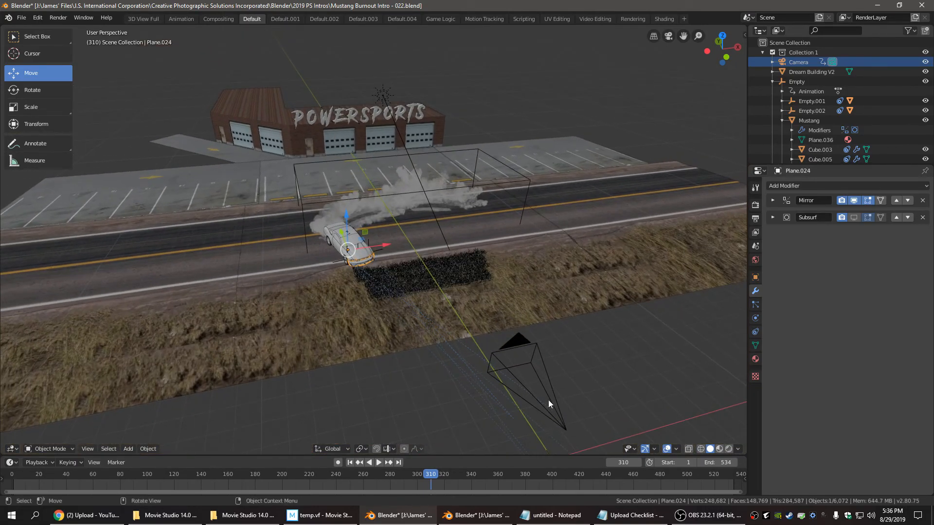
pyautogui.scroll(6, 437, 301)
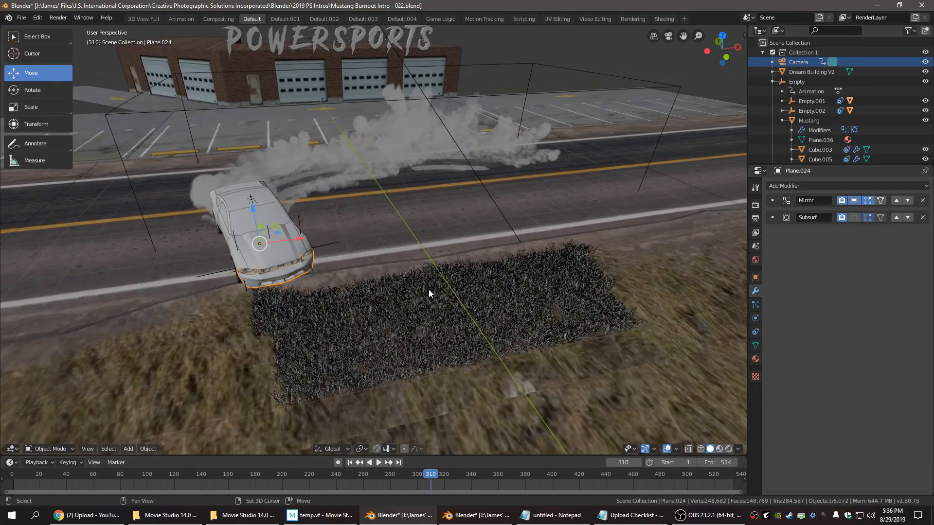
pyautogui.scroll(-3, 429, 276)
pyautogui.scroll(-1, 390, 233)
pyautogui.moveTo(390, 232); pyautogui.dragTo(456, 273, button='middle')
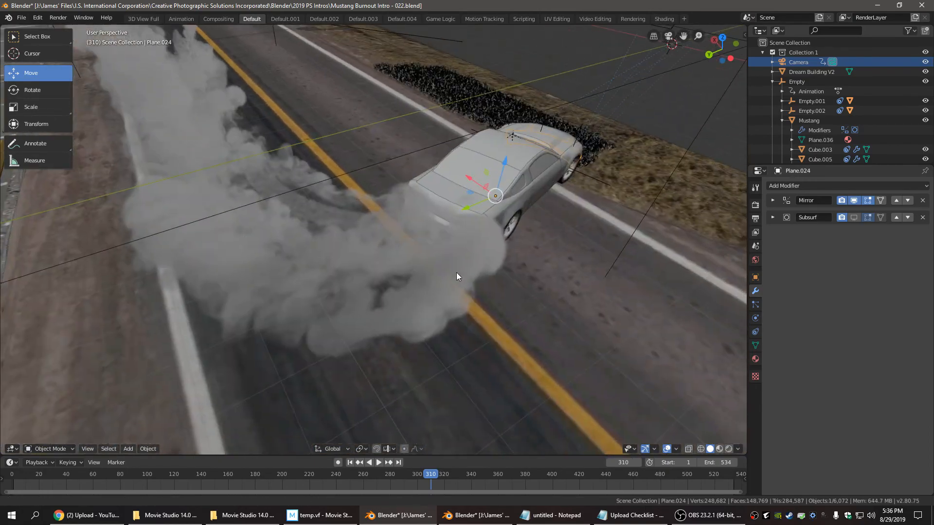
pyautogui.moveTo(420, 293); pyautogui.dragTo(544, 316, button='middle')
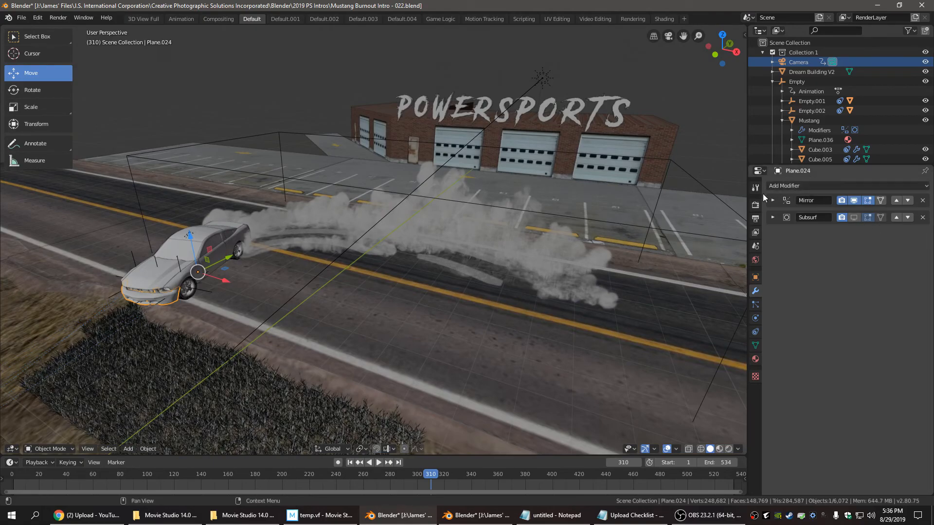
# - Set the Cycles viewport samples to 1 and switch the viewport to rendered shading
pyautogui.click(756, 205)
pyautogui.scroll(15, 793, 230)
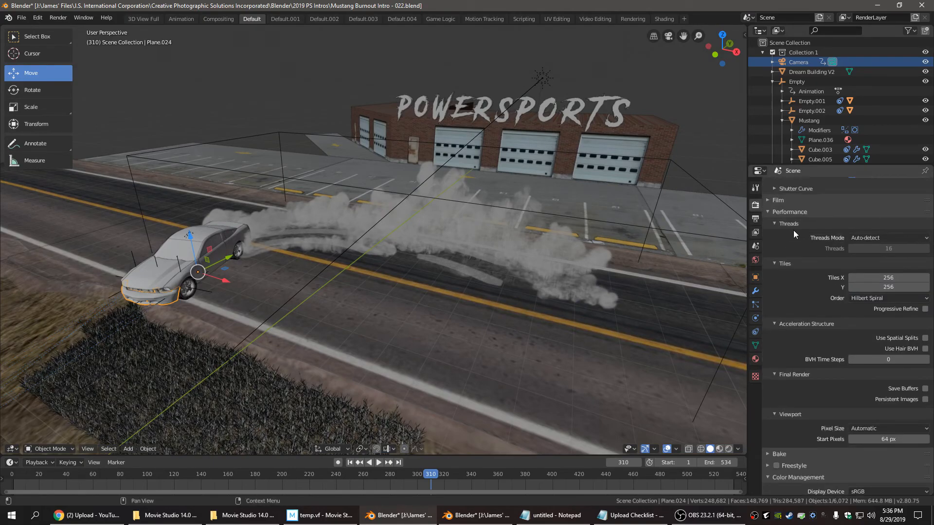
pyautogui.scroll(3, 795, 230)
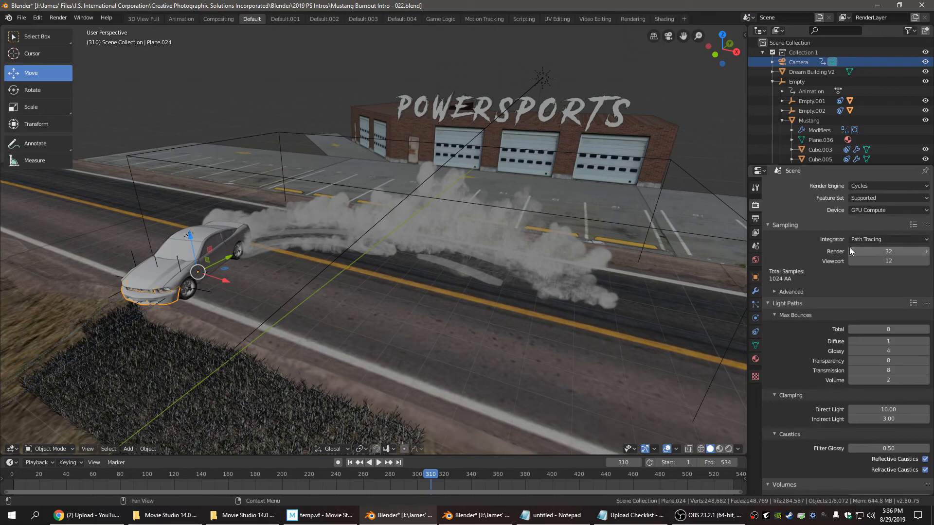
pyautogui.click(886, 260)
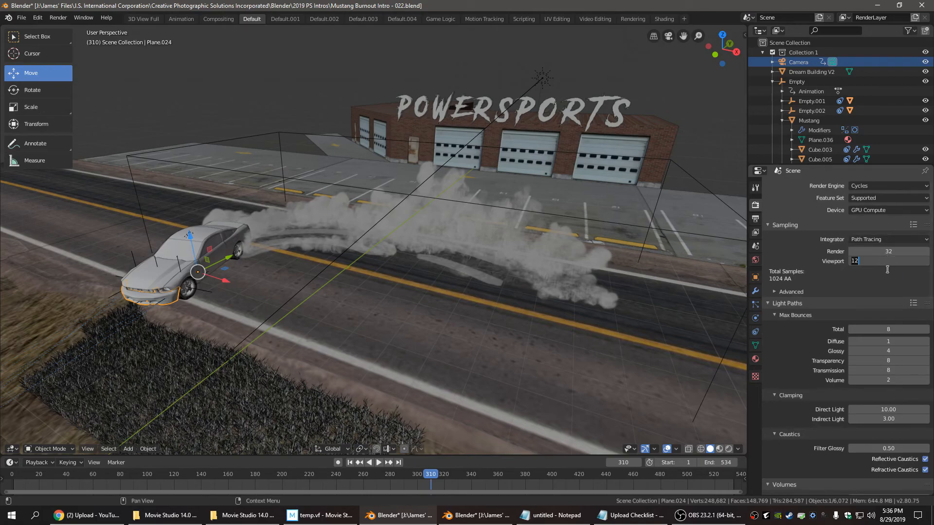
pyautogui.write('1')
pyautogui.press('Return')
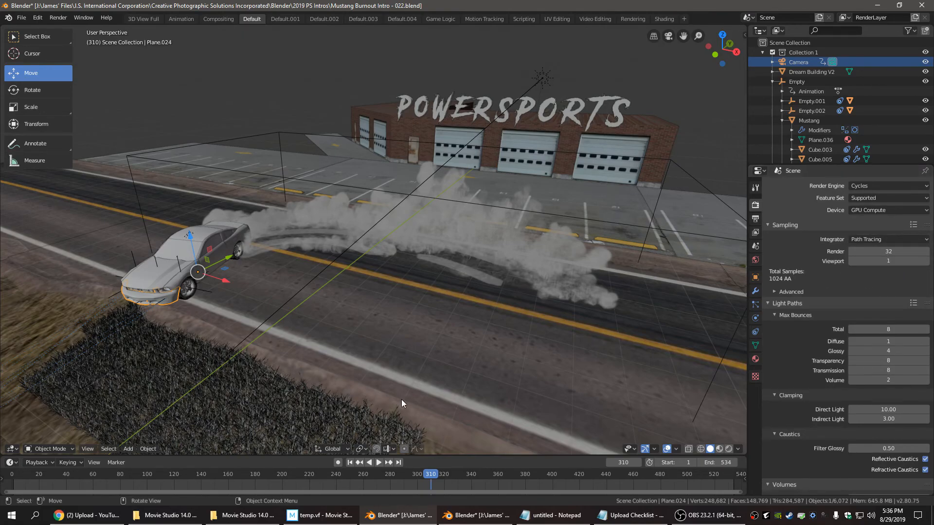
pyautogui.click(727, 450)
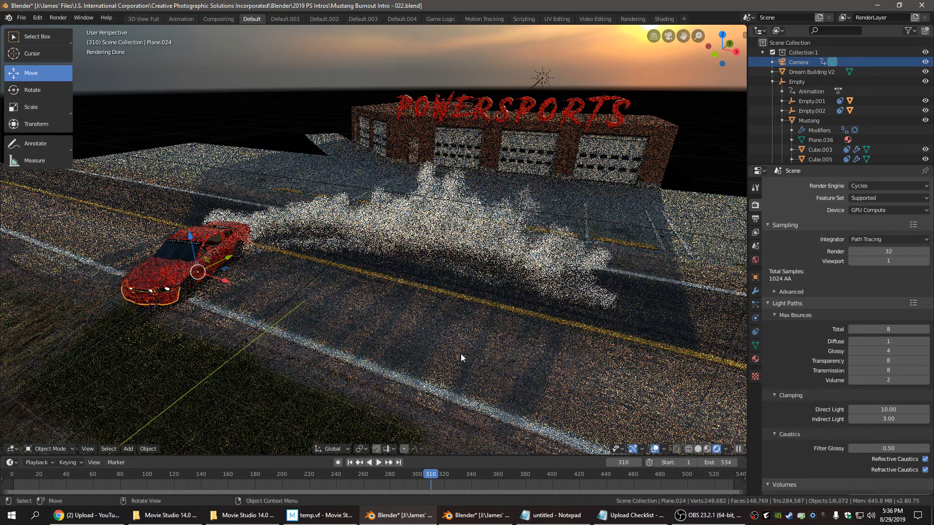
pyautogui.scroll(5, 436, 354)
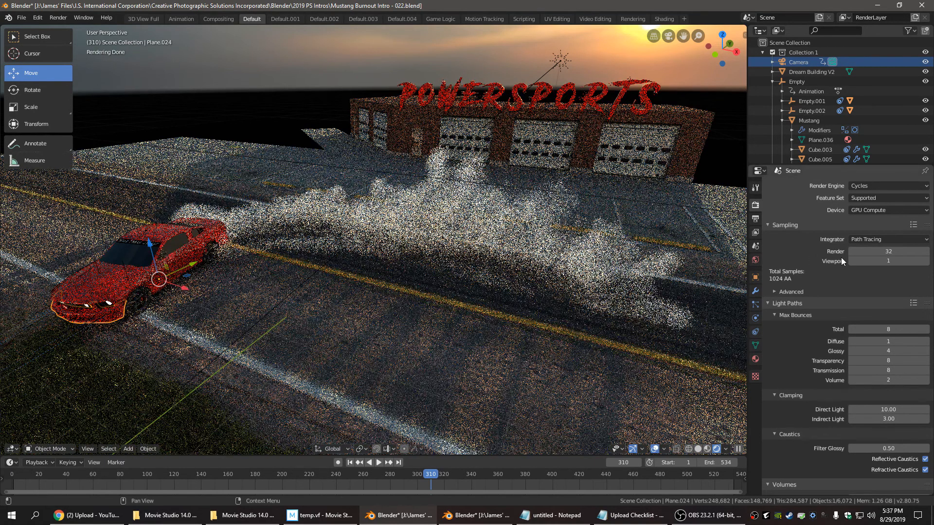
# - Raise the viewport samples to 2, followed by 4
pyautogui.click(892, 262)
pyautogui.write('2')
pyautogui.press('Return')
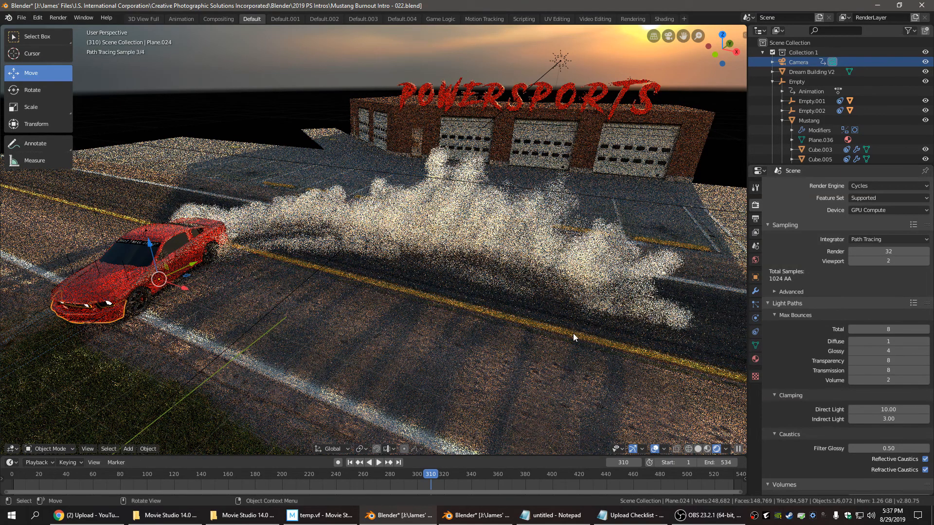
pyautogui.click(889, 262)
pyautogui.press('Return')
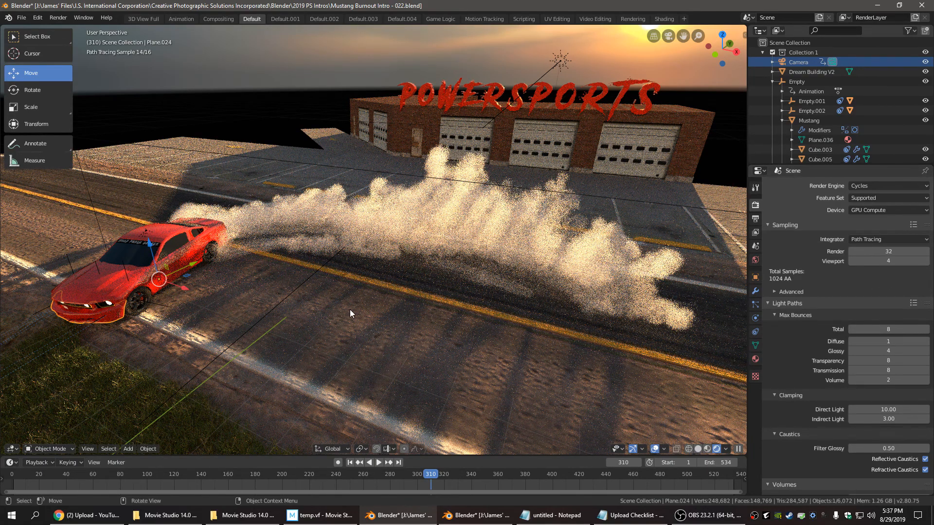
# - Select the road and examine the rendered car, tire smoke and building from several angles and distances
pyautogui.click(301, 343)
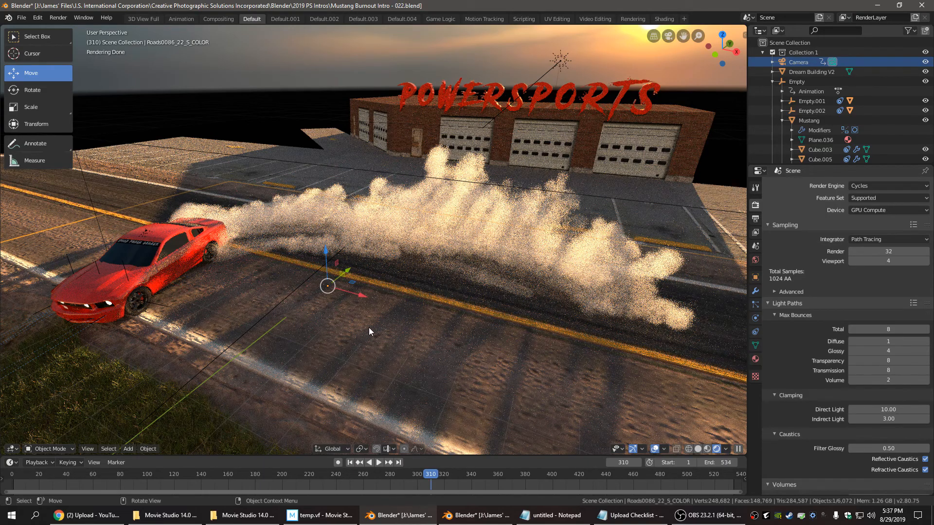
pyautogui.moveTo(353, 337); pyautogui.dragTo(411, 343, button='middle')
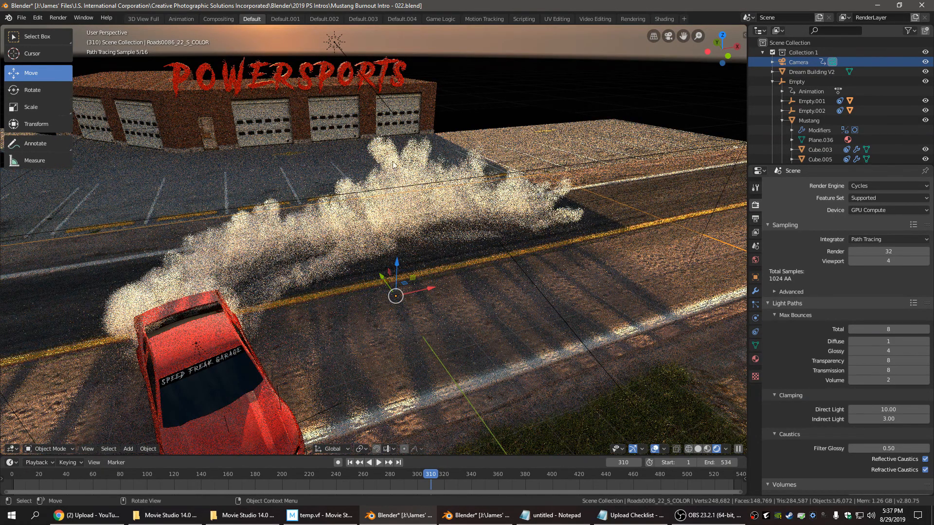
pyautogui.scroll(4, 489, 275)
pyautogui.scroll(-5, 490, 276)
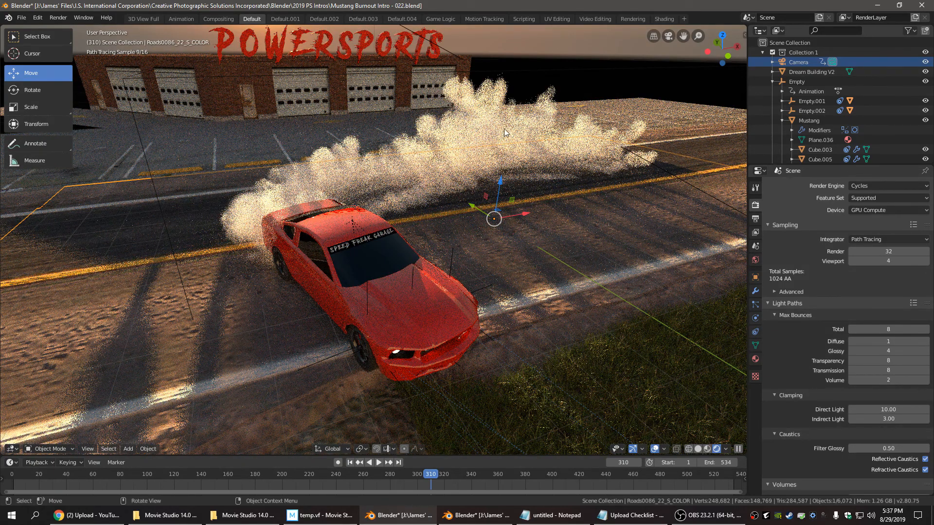
pyautogui.moveTo(457, 244); pyautogui.dragTo(433, 205, button='middle')
pyautogui.scroll(2, 419, 199)
pyautogui.scroll(-1, 419, 199)
pyautogui.scroll(2, 433, 205)
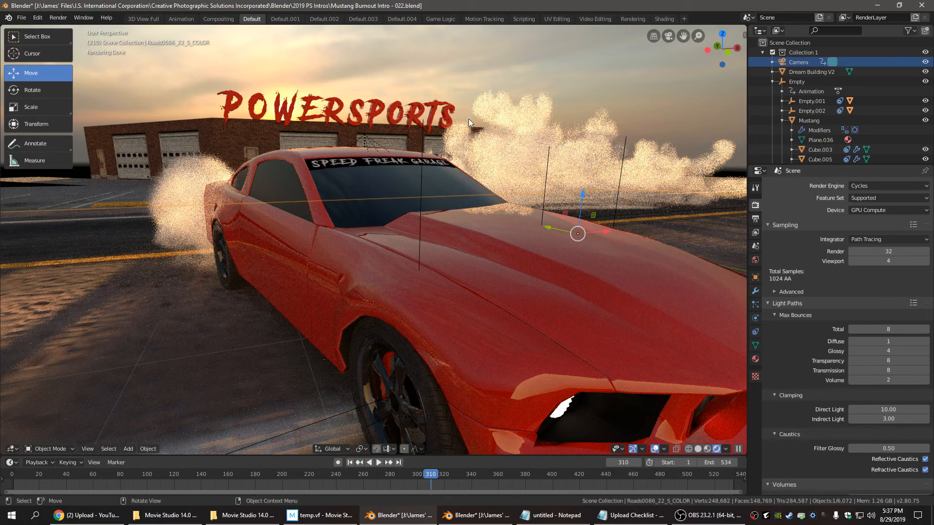
pyautogui.moveTo(330, 228); pyautogui.dragTo(339, 235, button='middle')
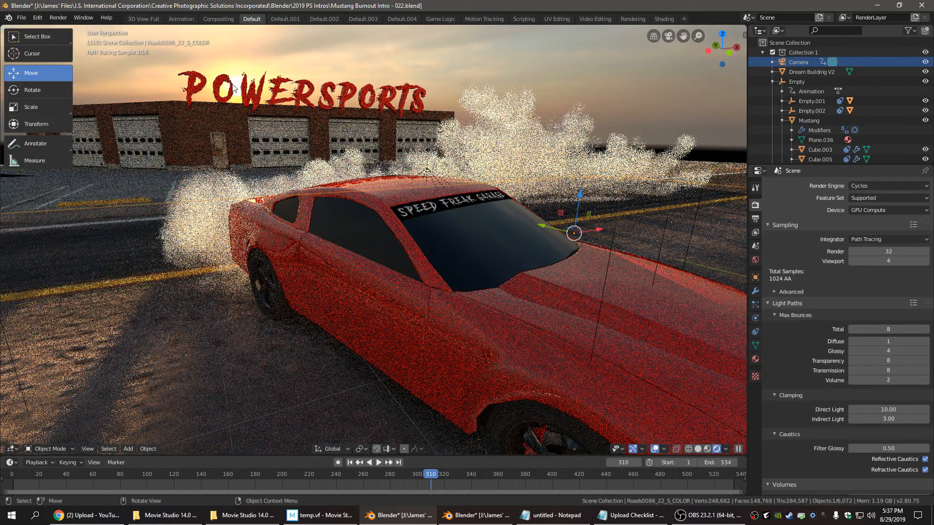
pyautogui.moveTo(325, 195); pyautogui.dragTo(326, 203, button='middle')
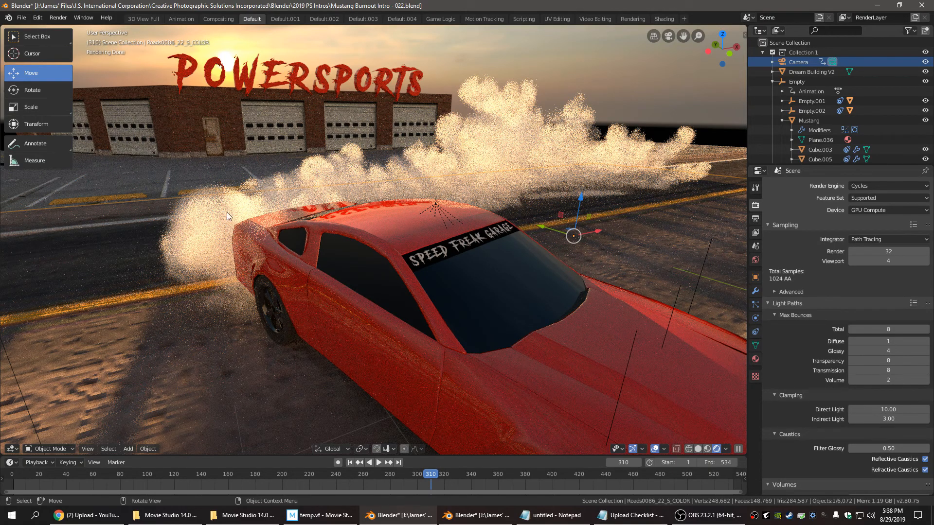
# - Set the Cycles viewport samples to 10
pyautogui.click(881, 261)
pyautogui.write('10')
pyautogui.press('Return')
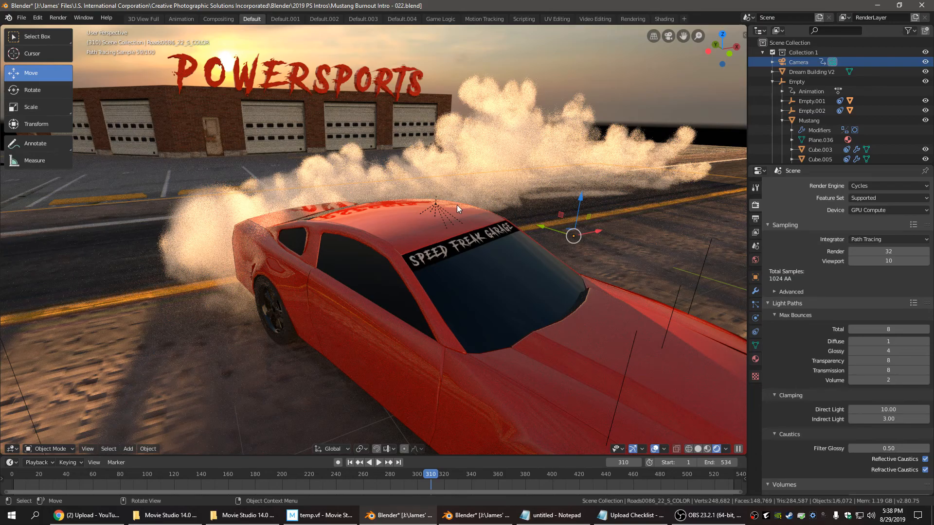
# - Return the animation to frame 1 and examine the rear and side of the rendered car
pyautogui.scroll(-3, 456, 206)
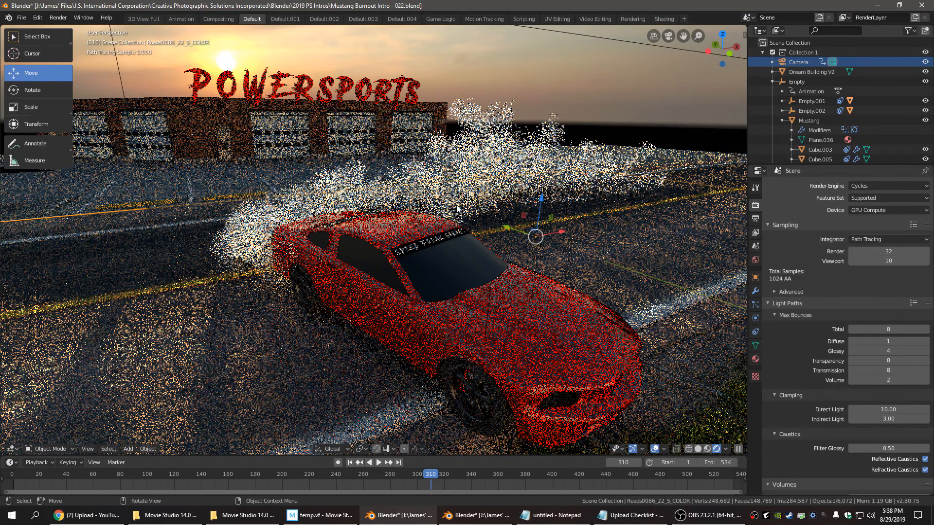
pyautogui.moveTo(422, 244); pyautogui.dragTo(441, 285, button='middle')
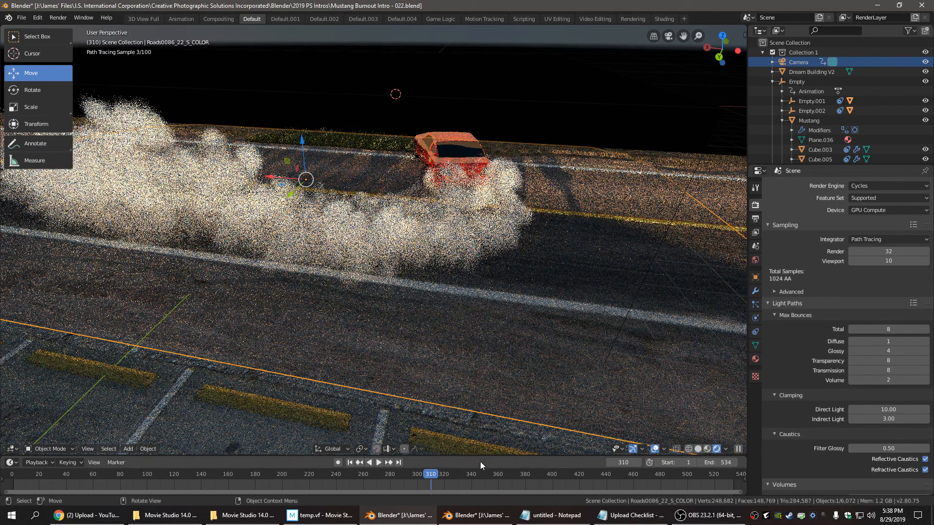
pyautogui.click(352, 465)
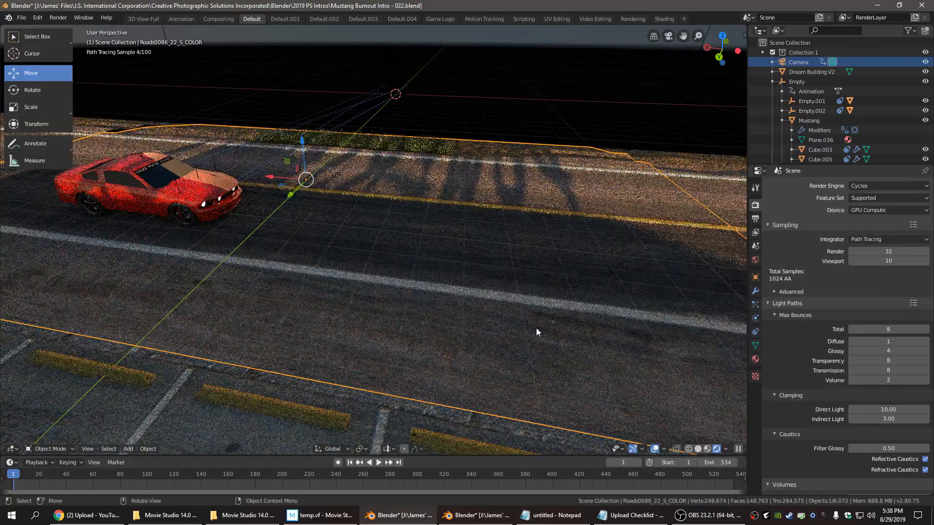
pyautogui.moveTo(536, 328); pyautogui.dragTo(498, 269, button='middle')
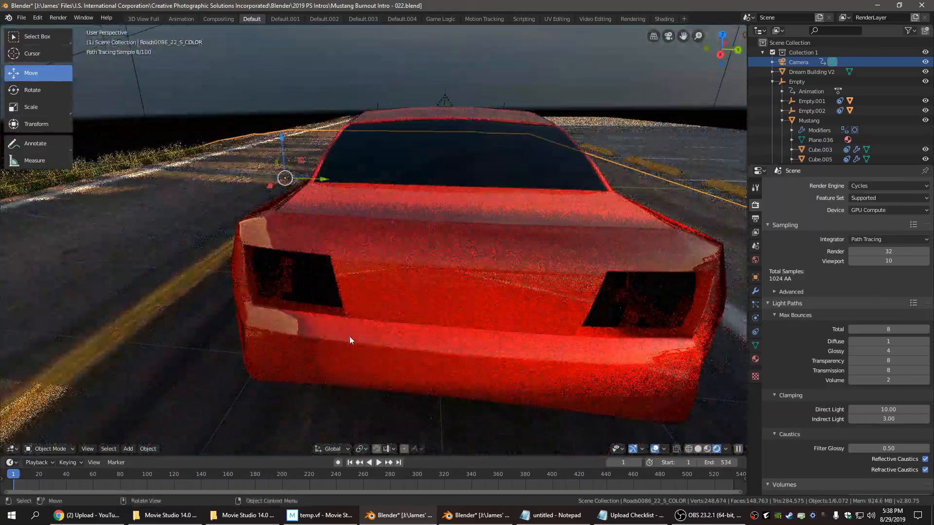
pyautogui.moveTo(483, 311); pyautogui.dragTo(368, 268, button='middle')
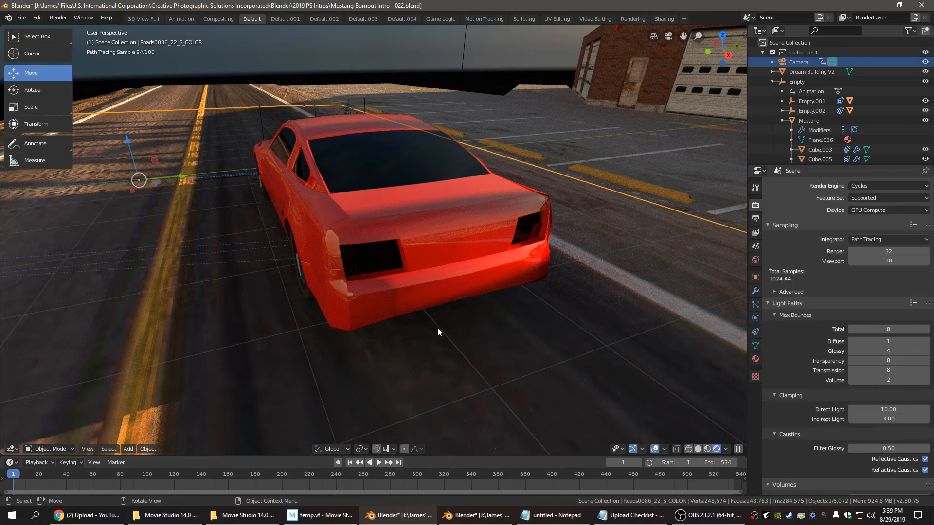
pyautogui.moveTo(404, 314); pyautogui.dragTo(357, 190, button='middle')
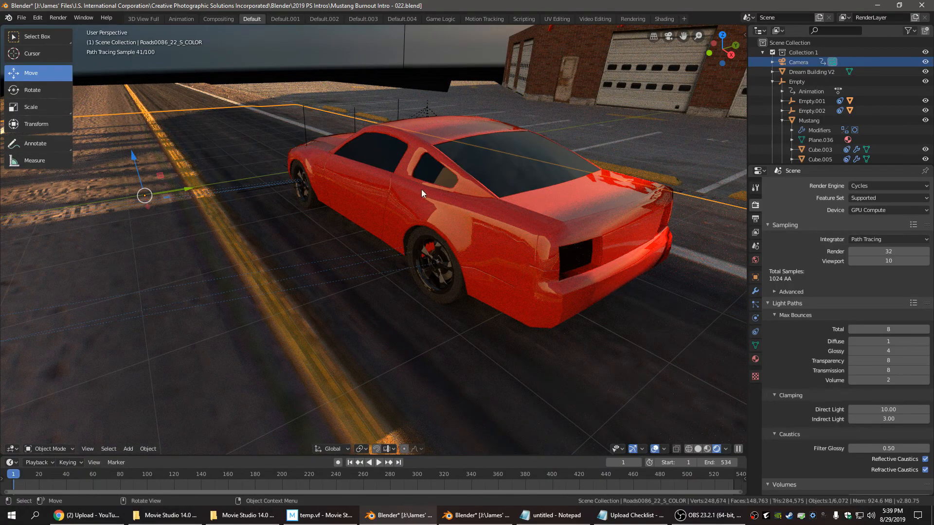
pyautogui.moveTo(489, 224)
pyautogui.mouseDown(button='middle')
pyautogui.moveTo(319, 236)
pyautogui.moveTo(355, 238)
pyautogui.mouseUp(button='middle')
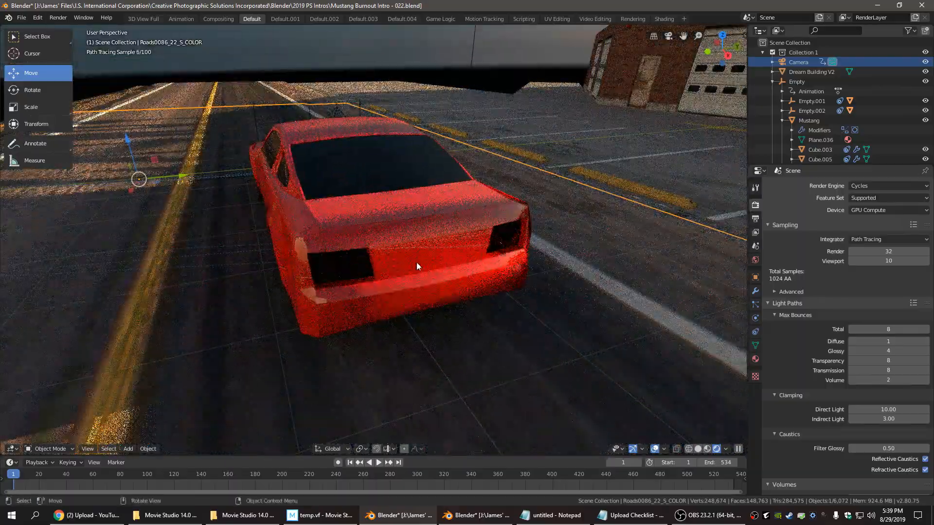
# - Examine the car's wheels up close, including the tire tread, rim spokes and red brake caliper
pyautogui.moveTo(396, 281)
pyautogui.mouseDown(button='middle')
pyautogui.moveTo(536, 276)
pyautogui.moveTo(381, 305)
pyautogui.moveTo(440, 295)
pyautogui.moveTo(326, 229)
pyautogui.moveTo(326, 209)
pyautogui.moveTo(358, 189)
pyautogui.moveTo(401, 223)
pyautogui.moveTo(378, 220)
pyautogui.moveTo(404, 232)
pyautogui.moveTo(400, 261)
pyautogui.moveTo(393, 244)
pyautogui.mouseUp(button='middle')
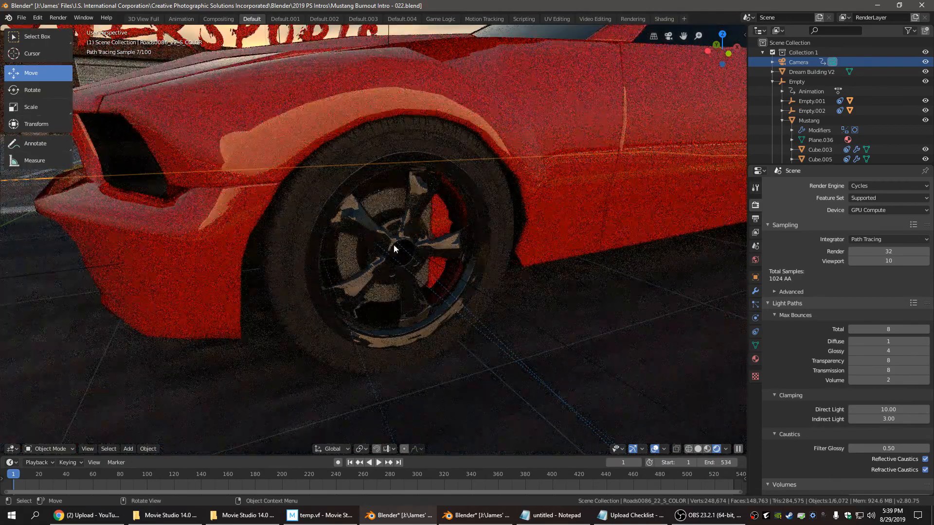
pyautogui.moveTo(378, 255)
pyautogui.mouseDown(button='middle')
pyautogui.moveTo(442, 264)
pyautogui.moveTo(441, 245)
pyautogui.moveTo(402, 244)
pyautogui.mouseUp(button='middle')
pyautogui.moveTo(542, 230); pyautogui.dragTo(369, 248, button='middle')
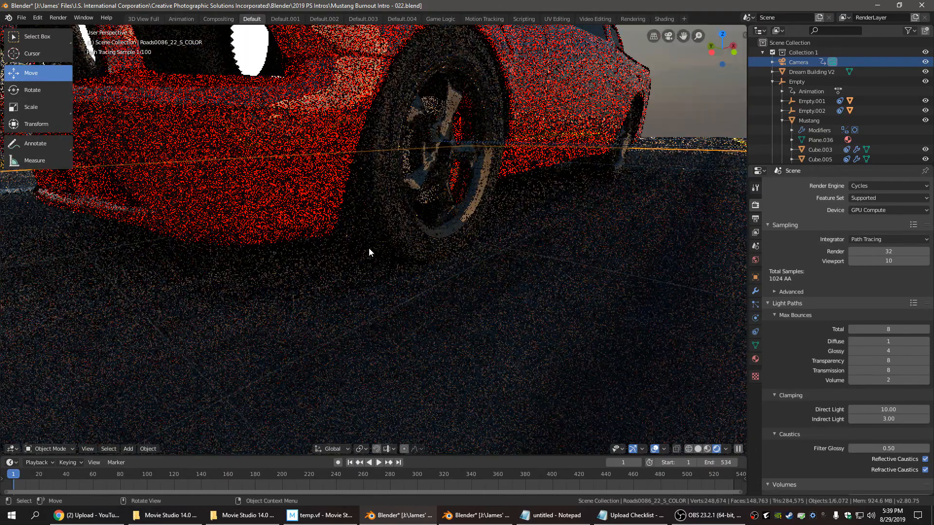
pyautogui.keyDown('shift'); pyautogui.moveTo(366, 247); pyautogui.dragTo(412, 239, button='middle'); pyautogui.keyUp('shift')
pyautogui.scroll(4, 419, 225)
pyautogui.scroll(-1, 418, 225)
pyautogui.scroll(1, 418, 225)
pyautogui.keyDown('shift'); pyautogui.moveTo(494, 229); pyautogui.dragTo(458, 258, button='middle'); pyautogui.keyUp('shift')
pyautogui.scroll(-1, 469, 259)
pyautogui.scroll(1, 458, 259)
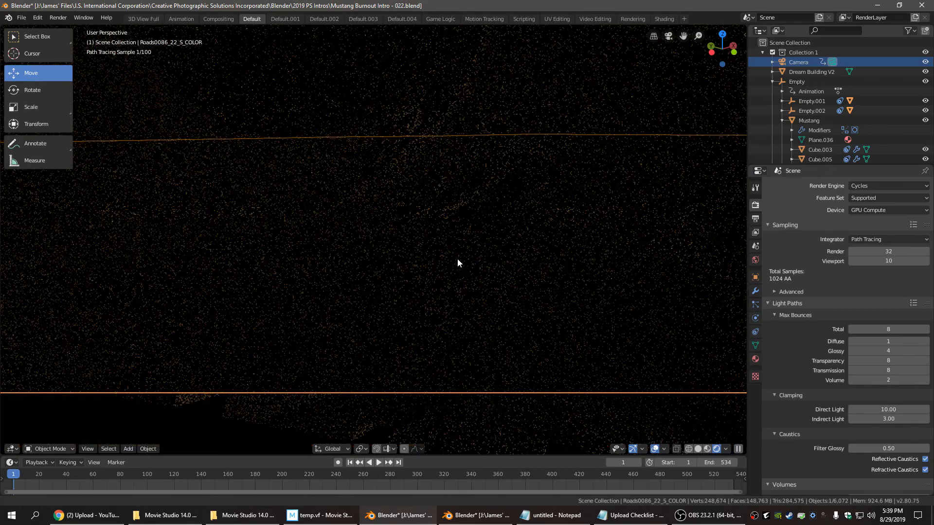
pyautogui.scroll(-2, 433, 233)
pyautogui.moveTo(408, 238); pyautogui.dragTo(404, 238, button='middle')
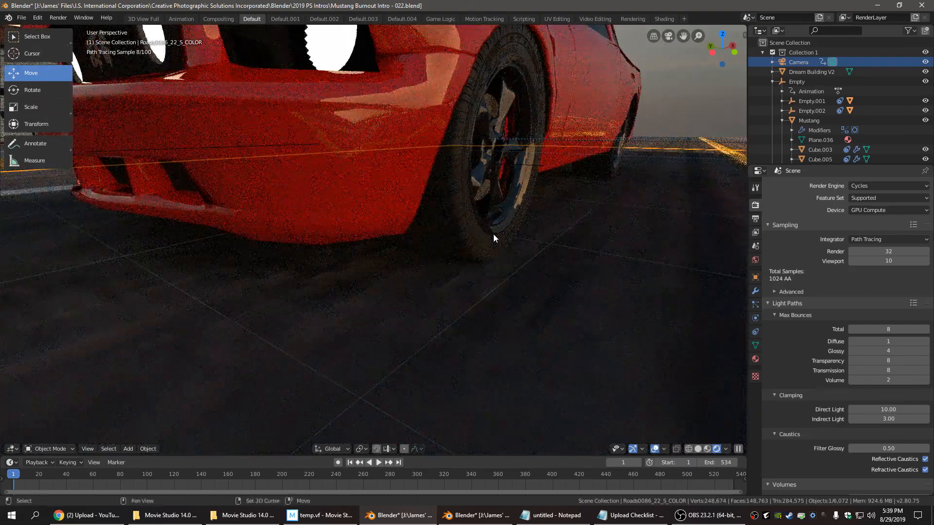
pyautogui.scroll(2, 493, 234)
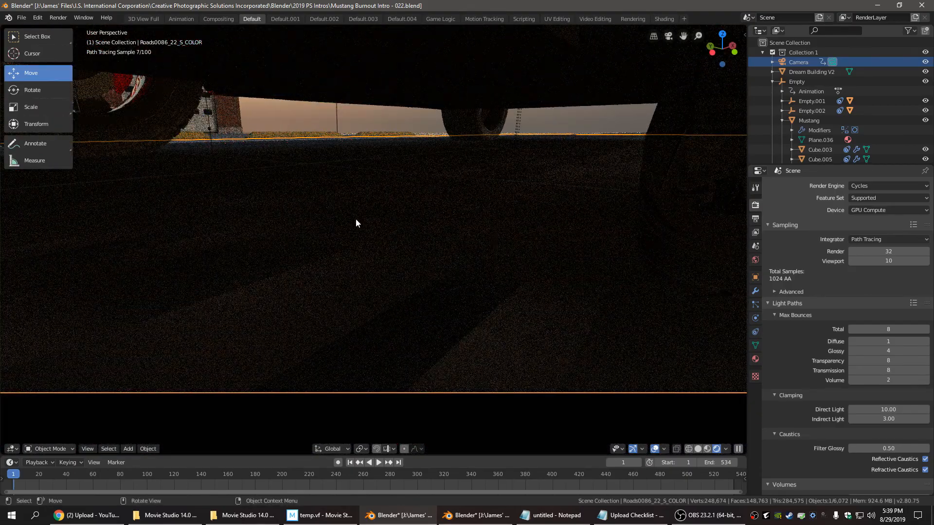
pyautogui.moveTo(355, 218)
pyautogui.keyDown('shift'); pyautogui.mouseDown(button='middle')
pyautogui.moveTo(457, 237)
pyautogui.moveTo(383, 221)
pyautogui.moveTo(277, 241)
pyautogui.mouseUp(button='middle'); pyautogui.keyUp('shift')
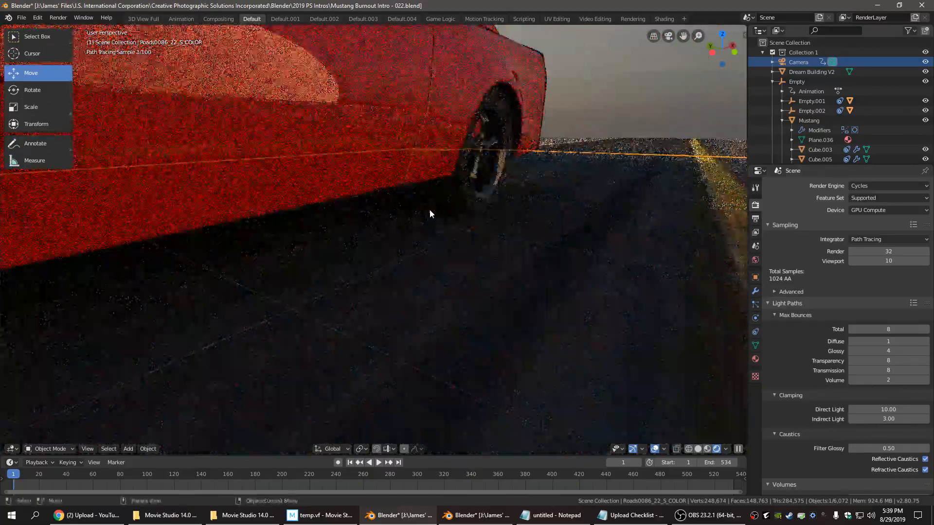
pyautogui.moveTo(430, 214)
pyautogui.keyDown('shift'); pyautogui.mouseDown(button='middle')
pyautogui.moveTo(543, 187)
pyautogui.moveTo(508, 211)
pyautogui.mouseUp(button='middle'); pyautogui.keyUp('shift')
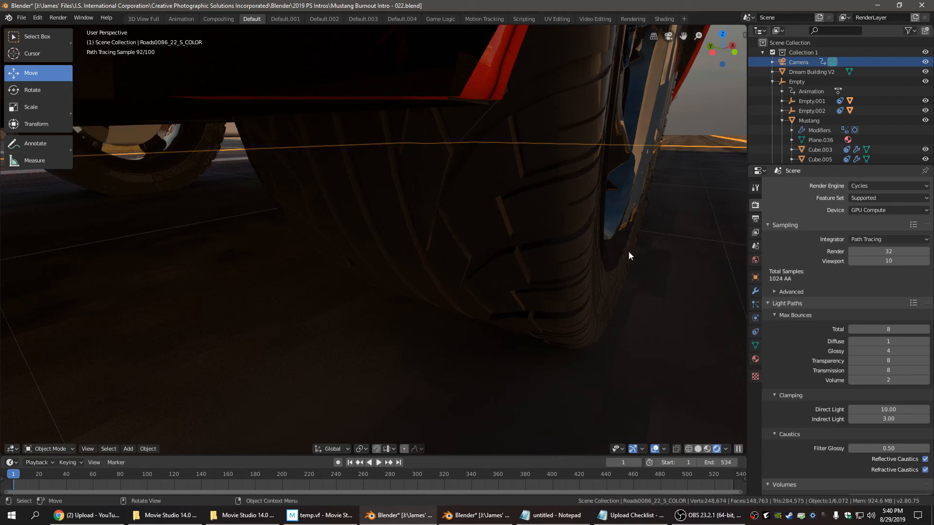
pyautogui.scroll(-5, 560, 282)
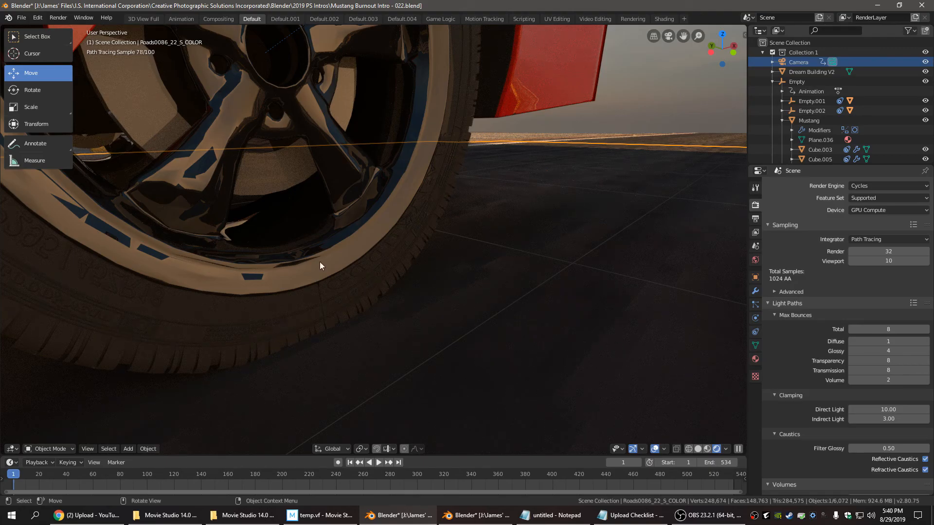
pyautogui.keyDown('shift'); pyautogui.moveTo(301, 170); pyautogui.dragTo(300, 194, button='middle'); pyautogui.keyUp('shift')
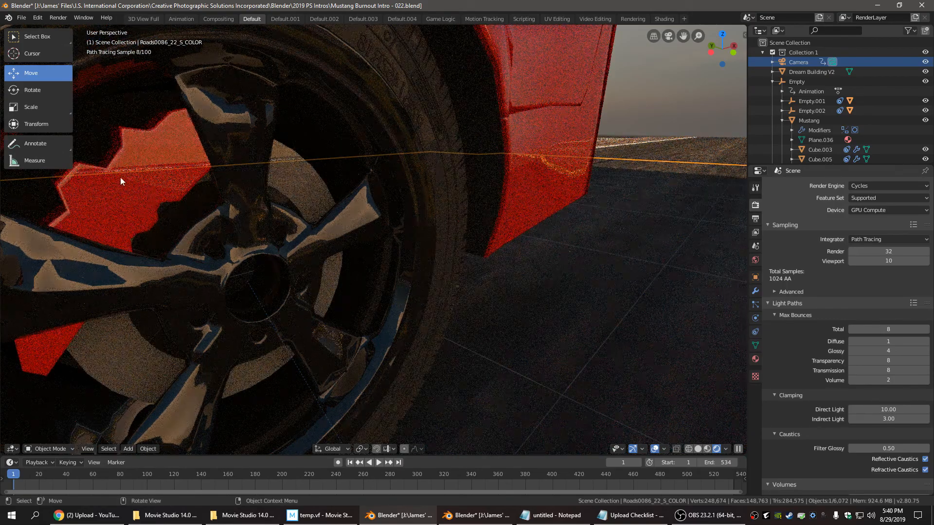
pyautogui.keyDown('shift'); pyautogui.moveTo(164, 216); pyautogui.dragTo(182, 212, button='middle'); pyautogui.keyUp('shift')
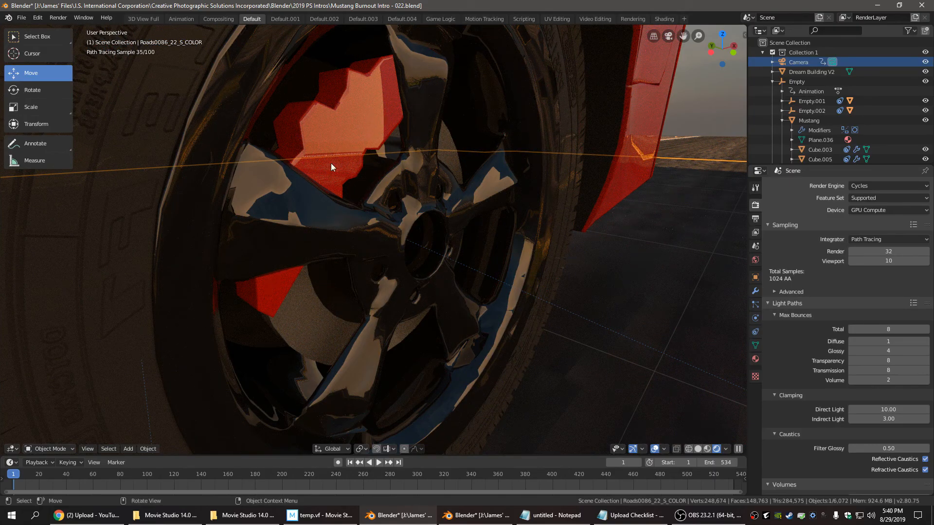
# - Examine the car's headlights, SFG grille and windshield banner up close, as well as the whole rendered scene
pyautogui.scroll(-10, 264, 252)
pyautogui.moveTo(264, 252); pyautogui.dragTo(331, 255, button='middle')
pyautogui.scroll(7, 374, 266)
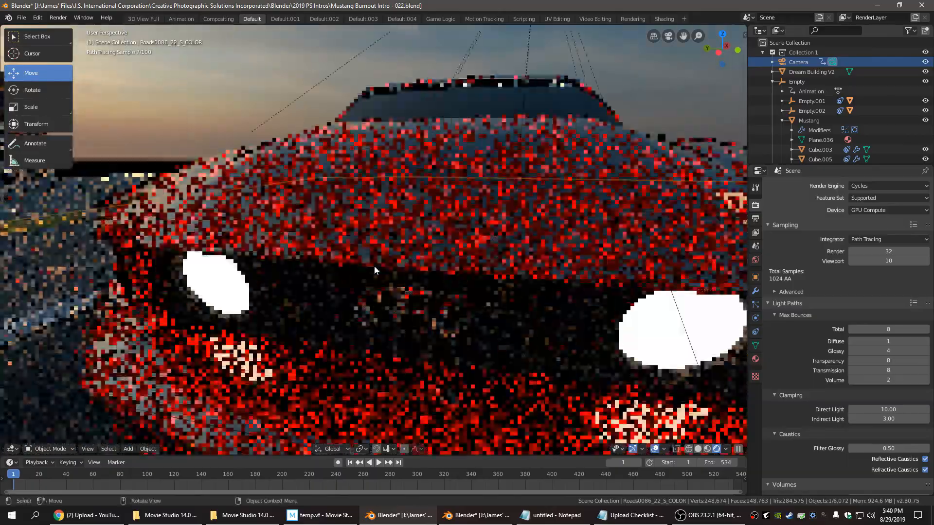
pyautogui.scroll(-4, 411, 288)
pyautogui.scroll(5, 415, 309)
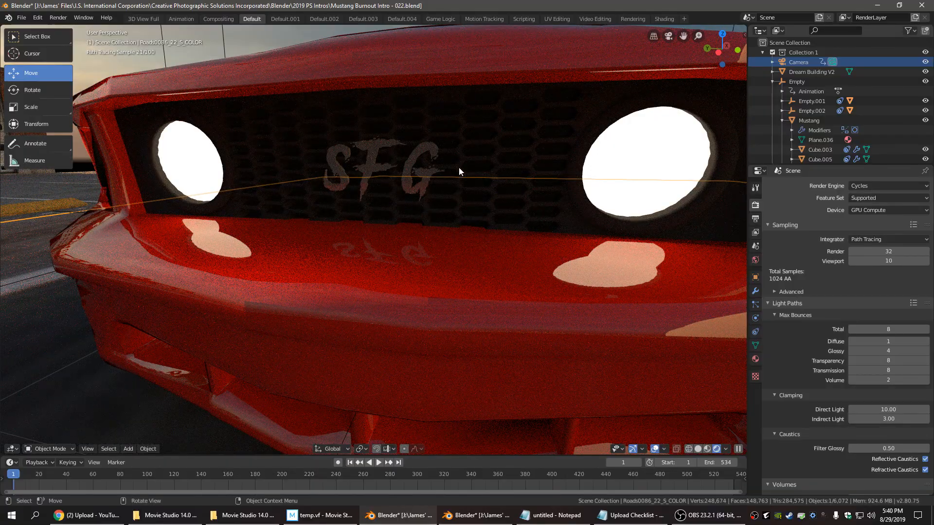
pyautogui.moveTo(488, 179); pyautogui.dragTo(471, 206, button='middle')
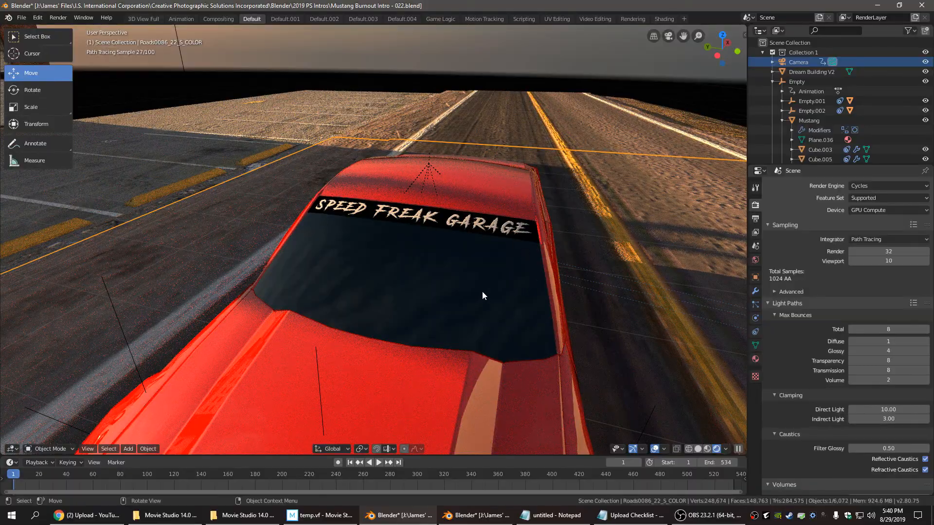
pyautogui.scroll(-6, 483, 295)
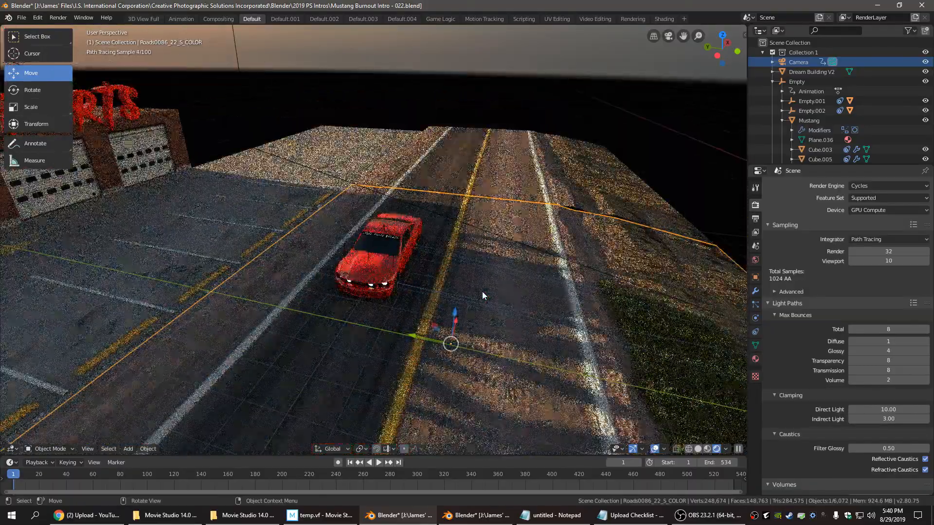
pyautogui.moveTo(482, 296); pyautogui.dragTo(508, 282, button='middle')
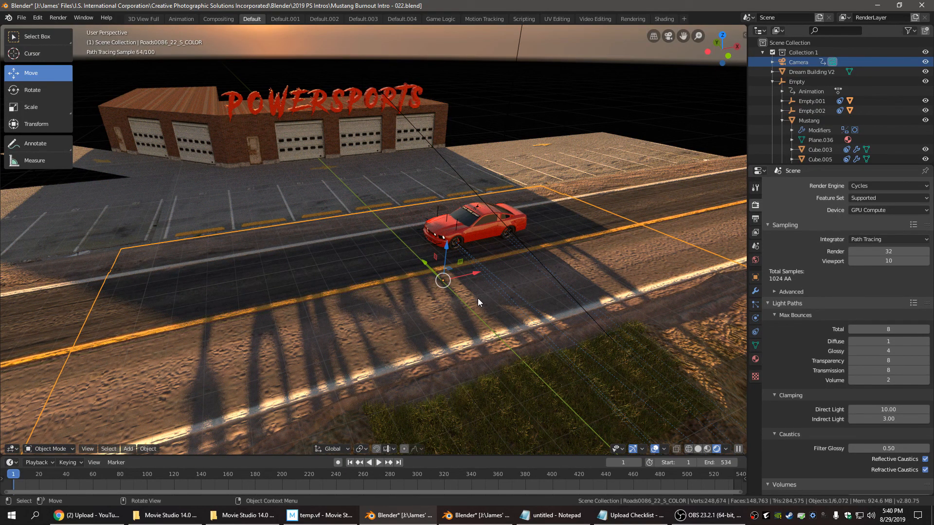
pyautogui.scroll(3, 492, 305)
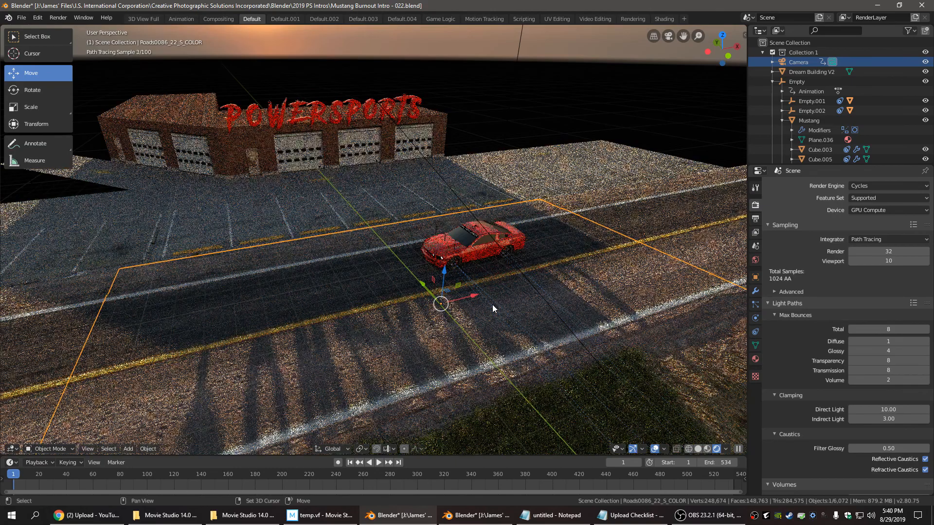